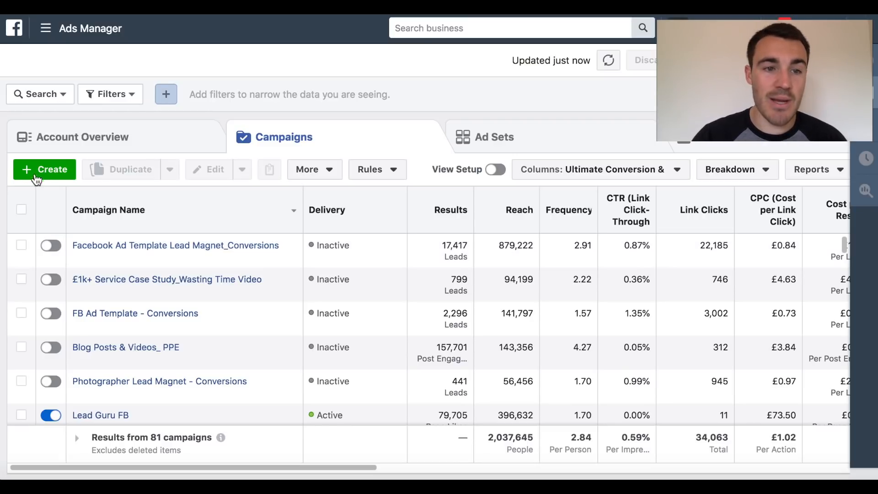
# Start creating a new campaign and name it "Example Campaign"
pyautogui.click(48, 170)
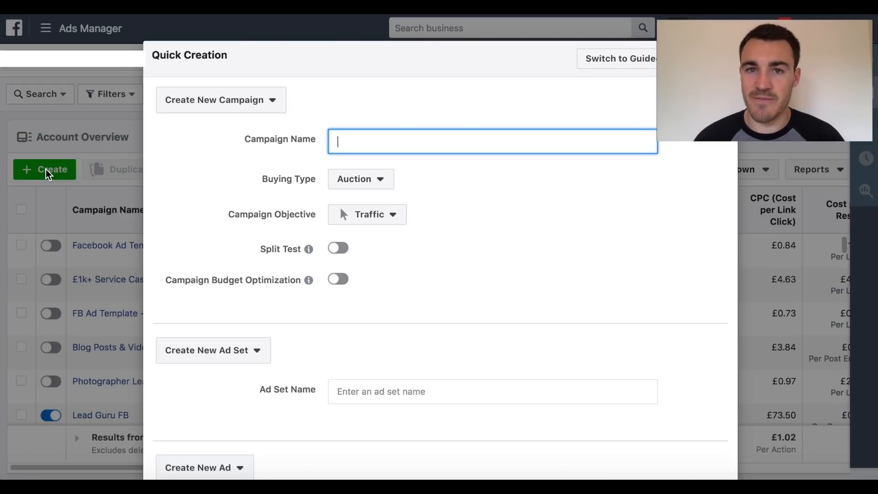
pyautogui.write('Example Campa')
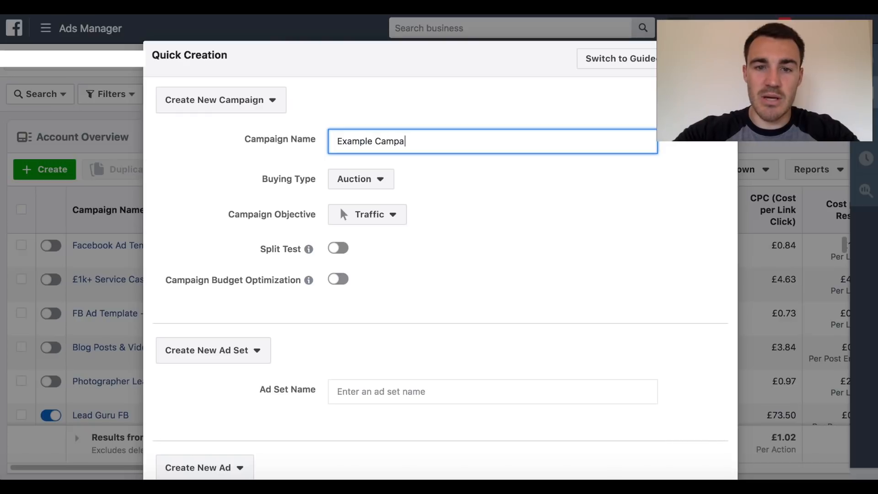
pyautogui.write('ign')
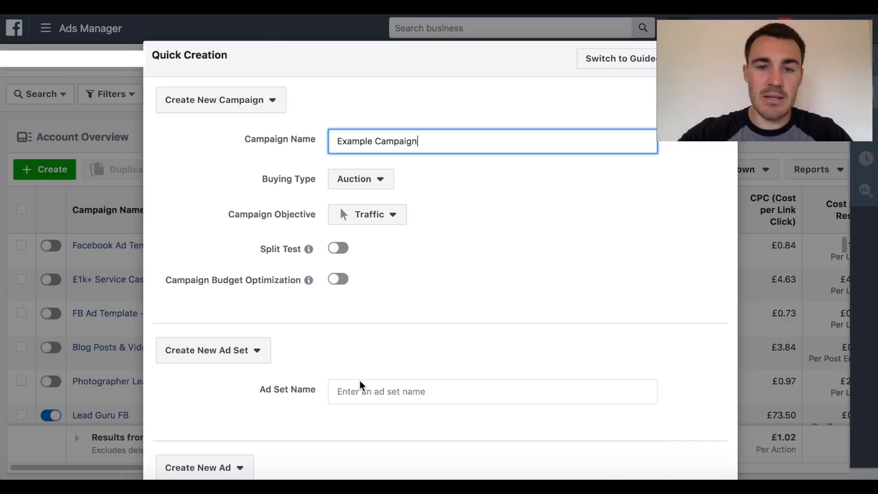
# Name the new ad set "Example Targeting"
pyautogui.click(351, 391)
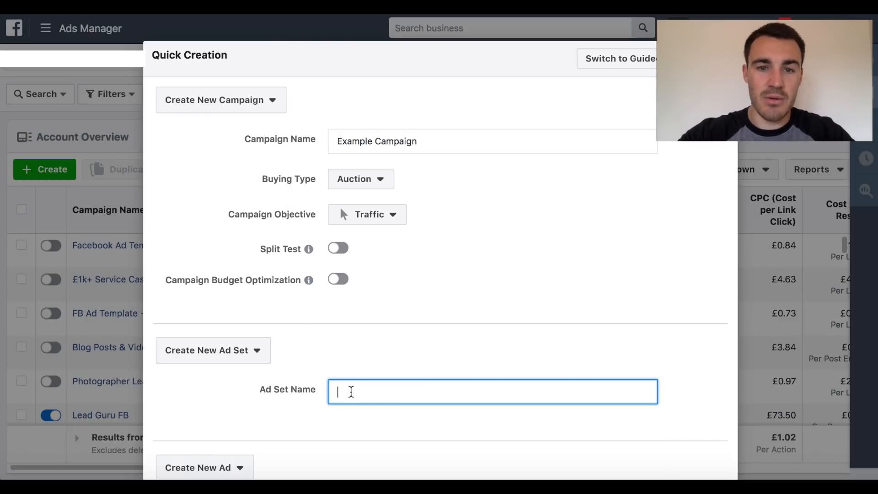
pyautogui.write('Example')
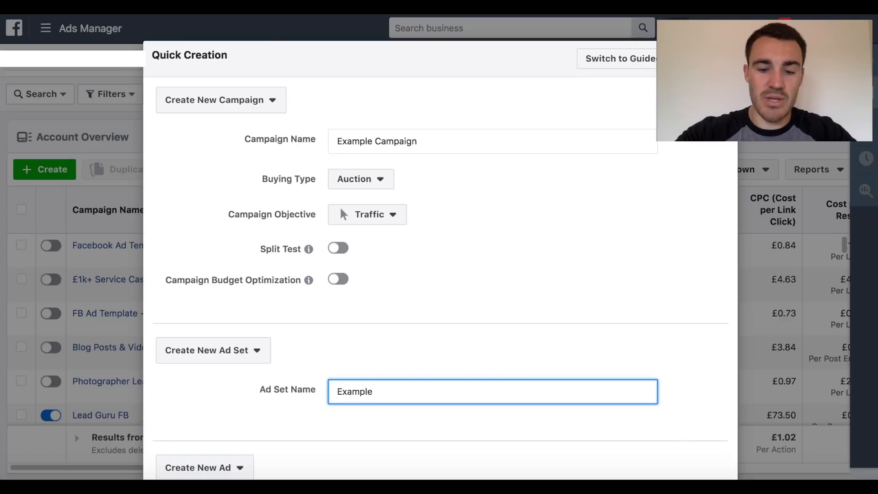
pyautogui.write(' Targetun')
pyautogui.press('BackSpace')
pyautogui.press('BackSpace')
pyautogui.write('ing')
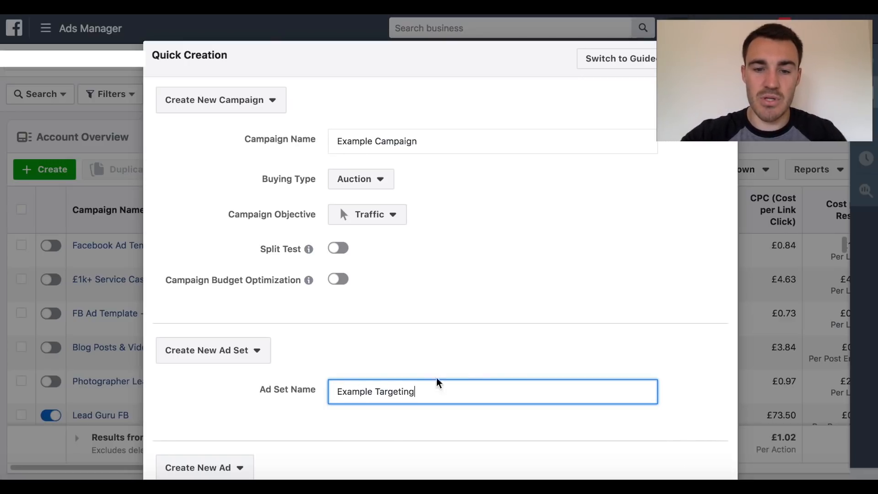
# Skip creating an ad and save the new campaign and ad set to draft
pyautogui.scroll(-3, 438, 382)
pyautogui.click(235, 317)
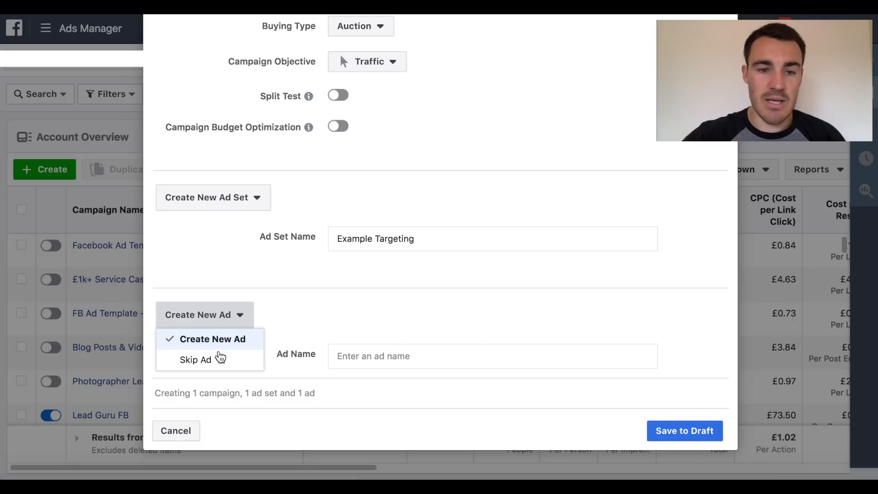
pyautogui.click(211, 360)
pyautogui.click(688, 430)
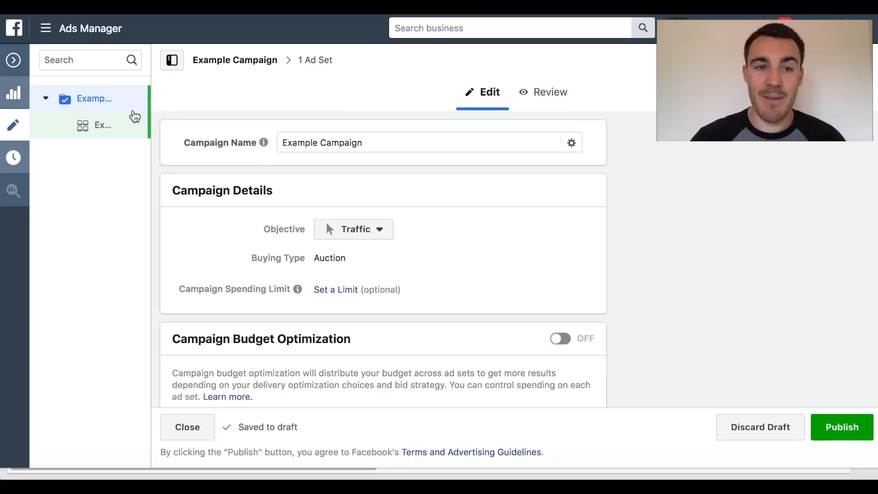
# Open the Example Targeting ad set and examine its audience settings, from custom audiences through locations, age, gender and languages
pyautogui.click(85, 127)
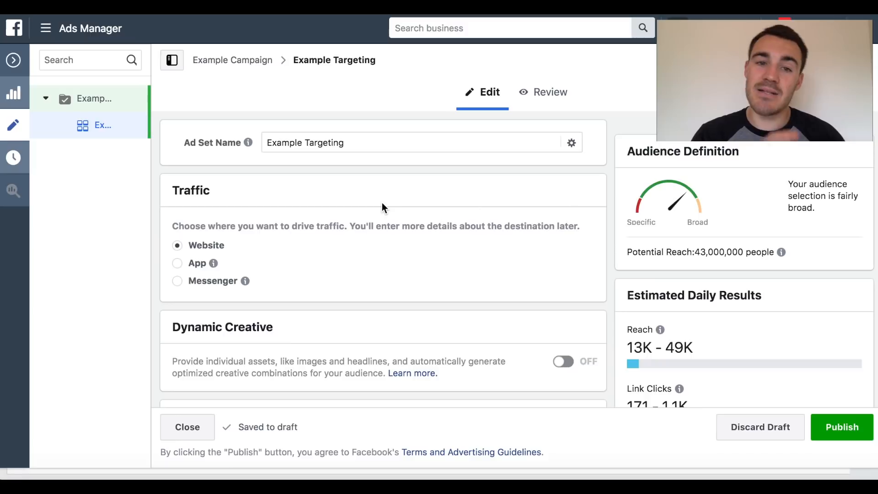
pyautogui.scroll(-3, 440, 247)
pyautogui.scroll(-6, 577, 272)
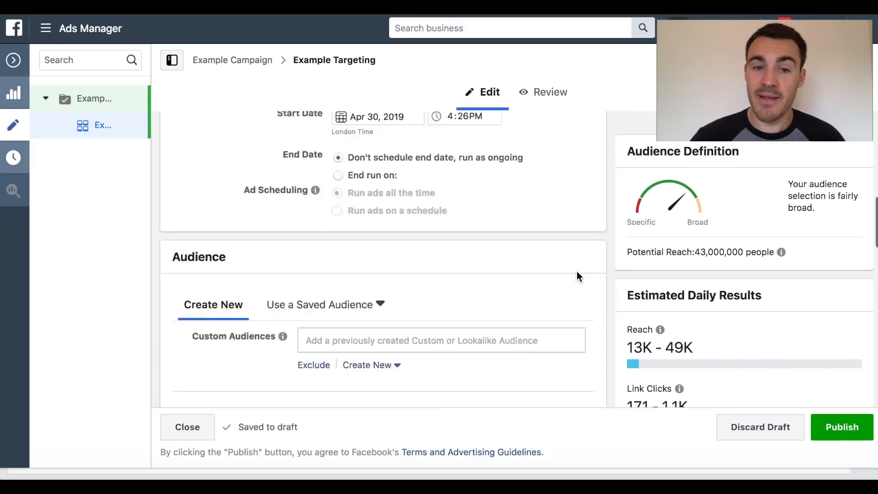
pyautogui.scroll(-2, 577, 276)
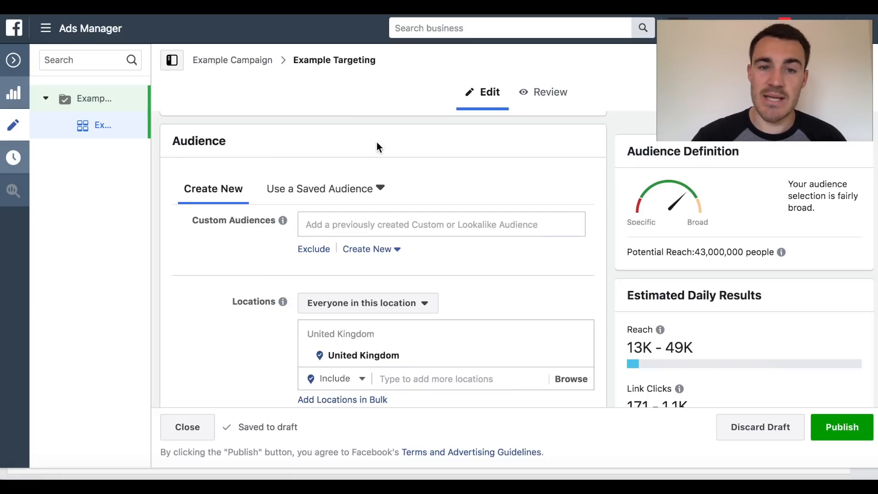
pyautogui.scroll(-1, 377, 142)
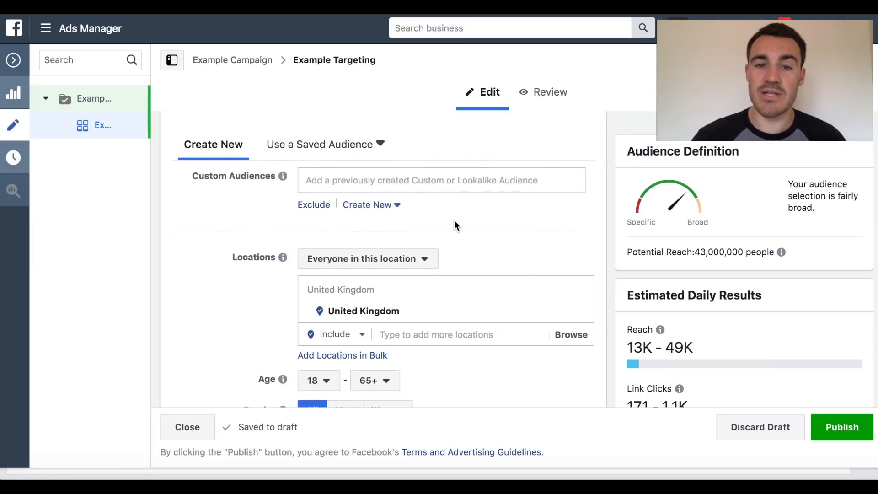
pyautogui.scroll(-1, 505, 220)
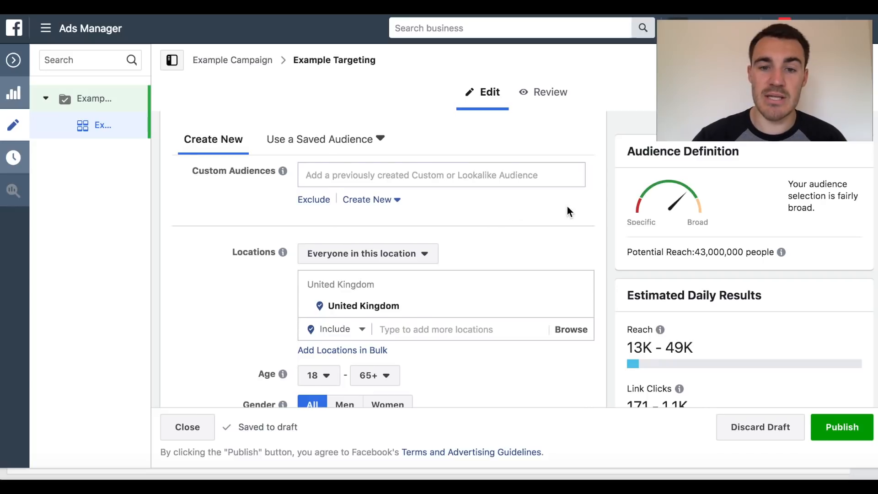
pyautogui.scroll(-2, 568, 210)
pyautogui.scroll(-1, 568, 210)
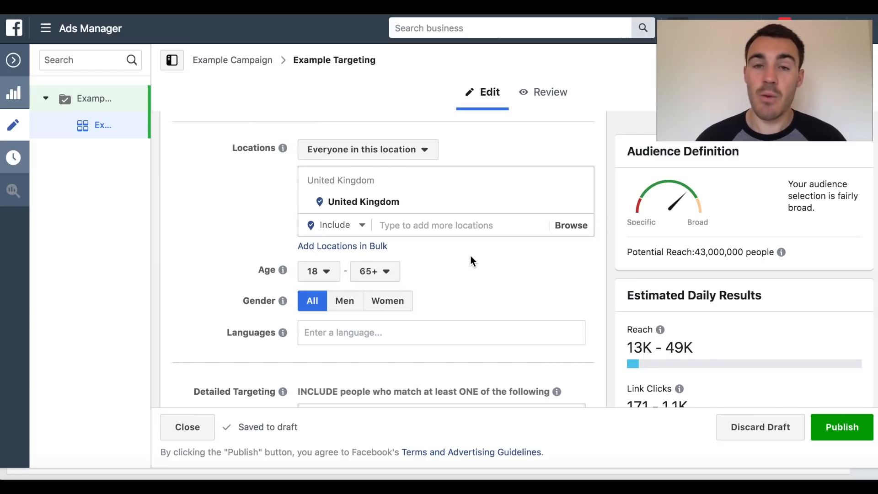
# Replace the United Kingdom in the audience locations with Cirencester, Gloucestershire, England
pyautogui.moveTo(412, 201)
pyautogui.click(581, 205)
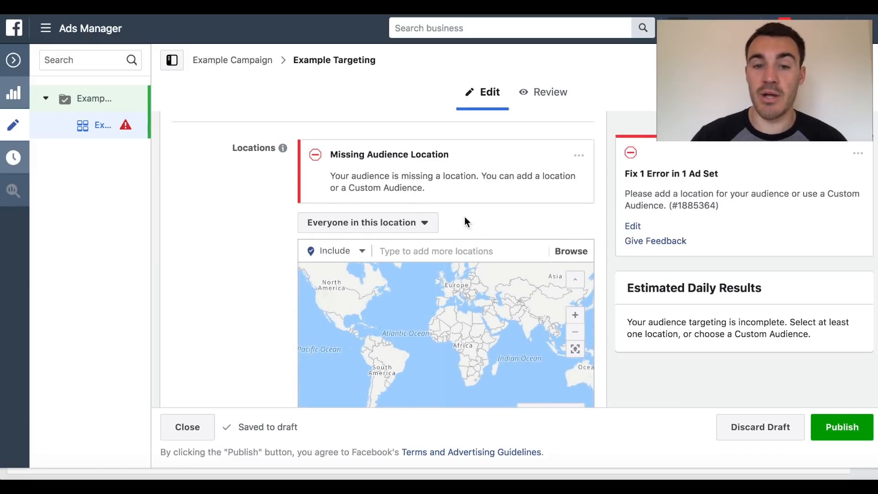
pyautogui.scroll(-1, 465, 217)
pyautogui.click(424, 225)
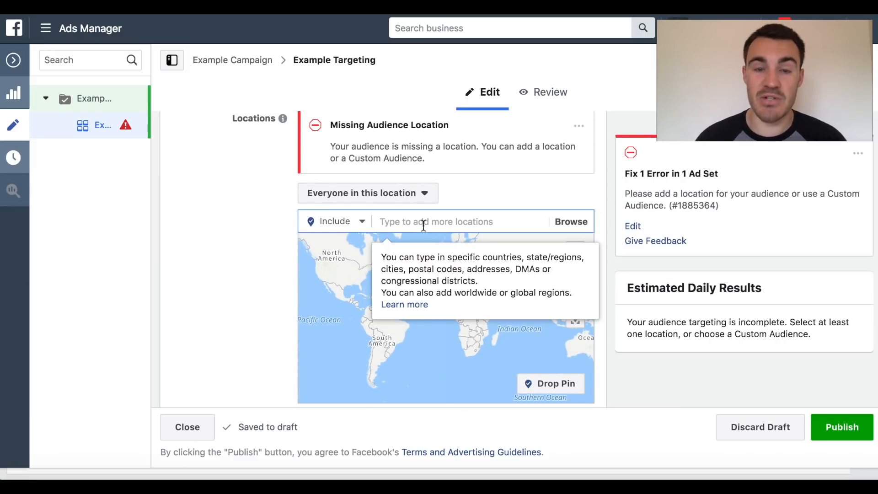
pyautogui.write('Cirencester')
pyautogui.click(450, 247)
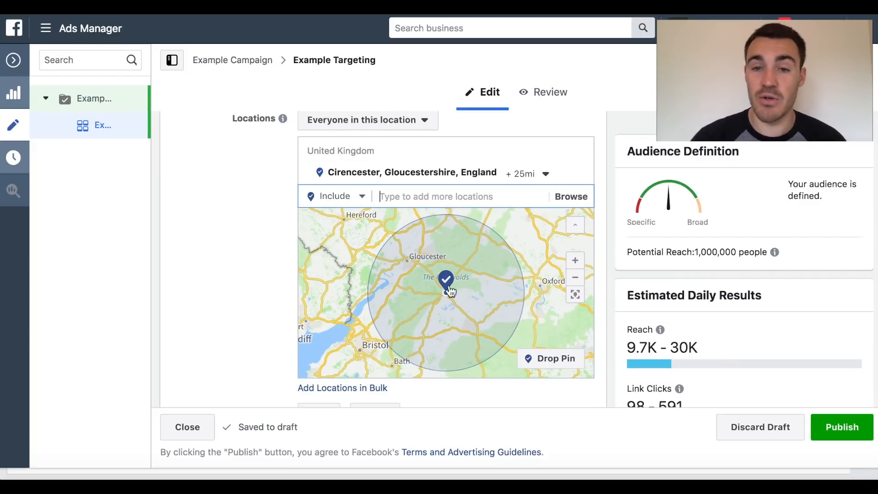
# Set the radius around Cirencester to 10 miles
pyautogui.moveTo(544, 178)
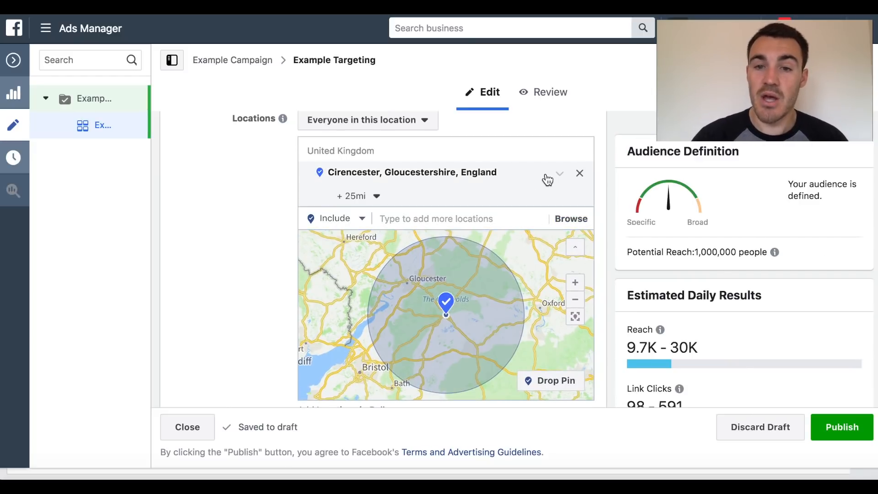
pyautogui.click(377, 198)
pyautogui.moveTo(381, 281); pyautogui.dragTo(330, 287)
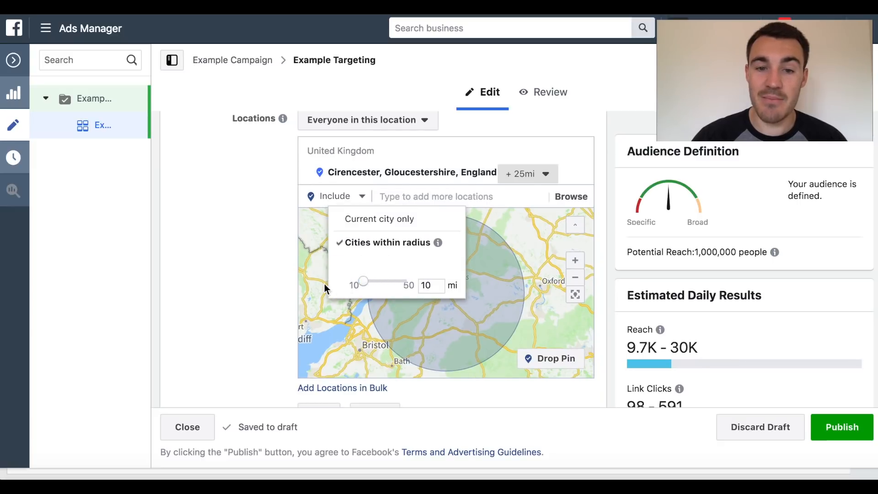
pyautogui.click(250, 245)
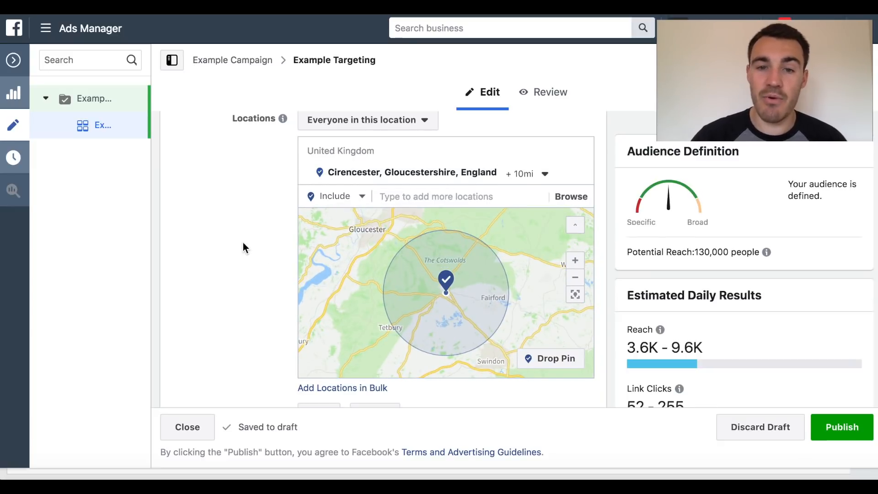
# Replace the Cirencester city location with a pin dropped on the town on the map
pyautogui.moveTo(480, 182)
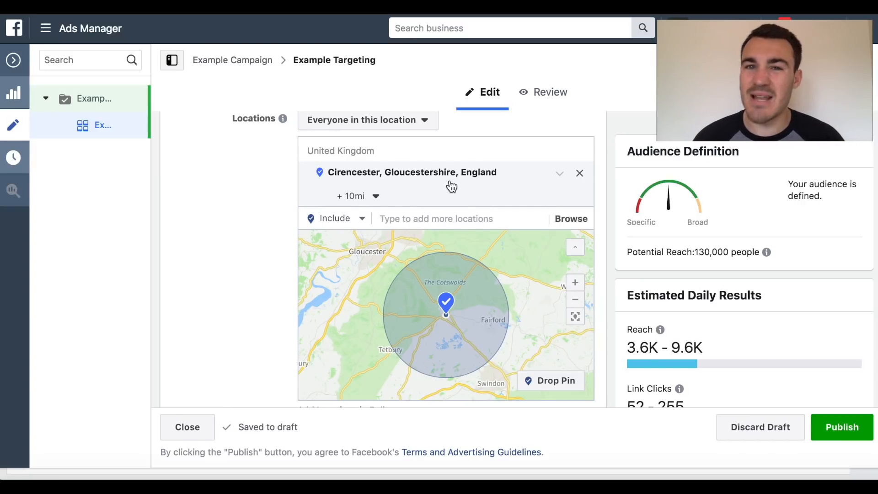
pyautogui.click(580, 173)
pyautogui.click(550, 382)
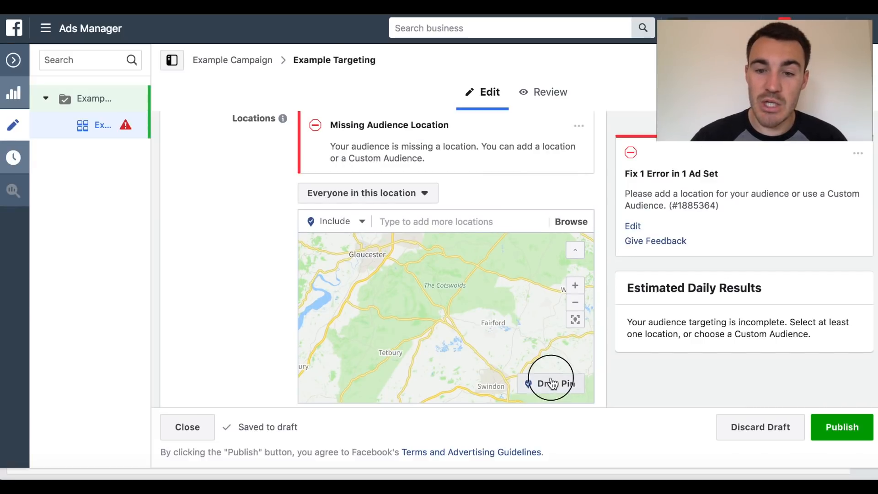
pyautogui.click(447, 319)
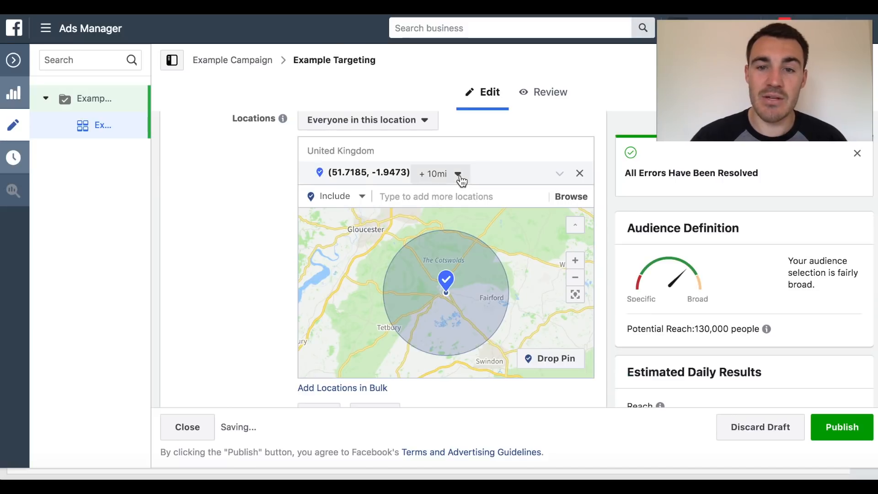
# Set the dropped pin's radius to 3 miles
pyautogui.click(459, 175)
pyautogui.moveTo(435, 215); pyautogui.dragTo(428, 215)
pyautogui.press('Return')
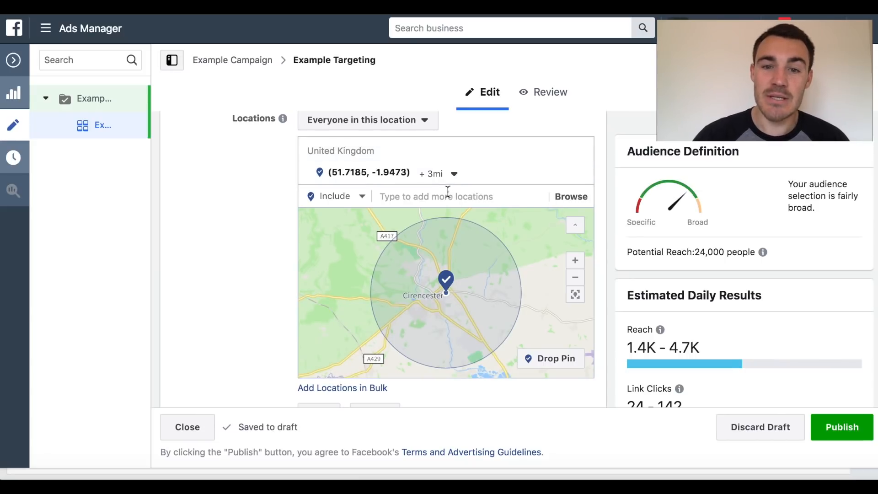
pyautogui.click(454, 175)
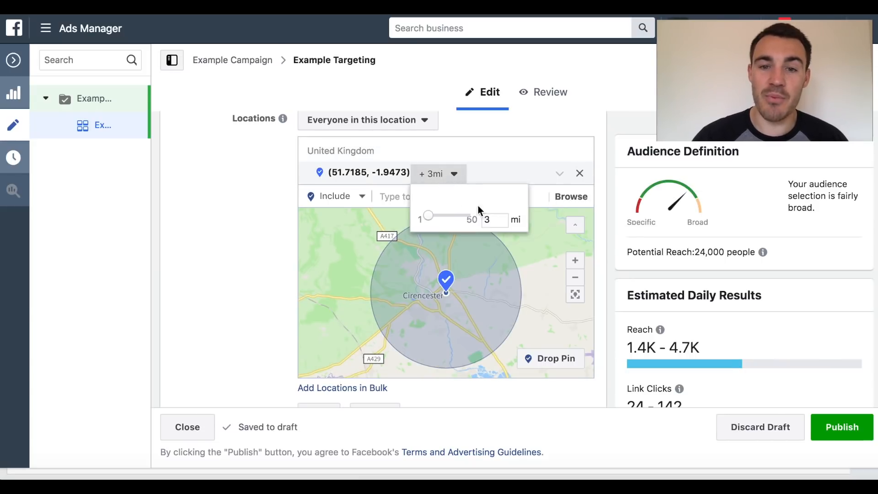
pyautogui.click(619, 90)
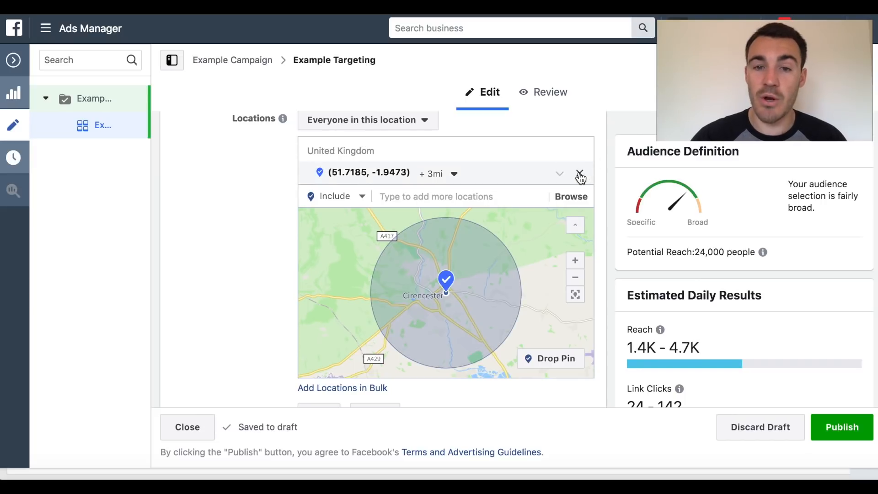
# Replace the dropped pin with United Kingdom as the audience location
pyautogui.click(410, 221)
pyautogui.write('united king')
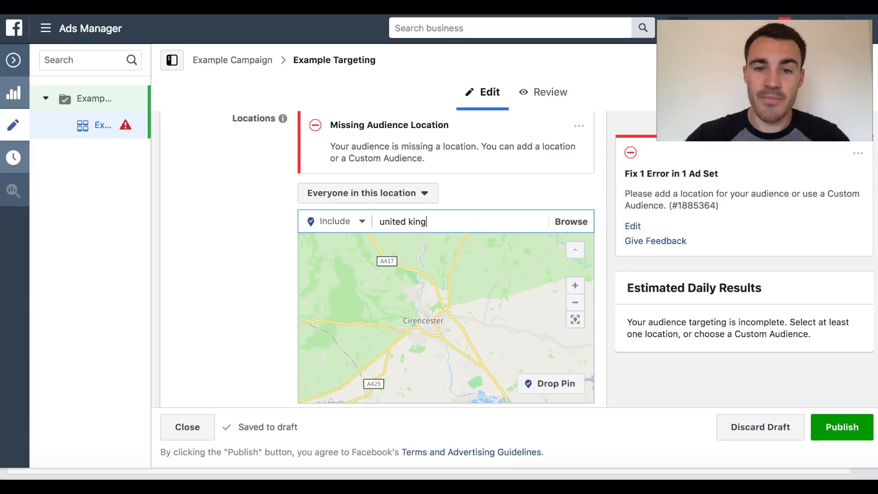
pyautogui.click(453, 246)
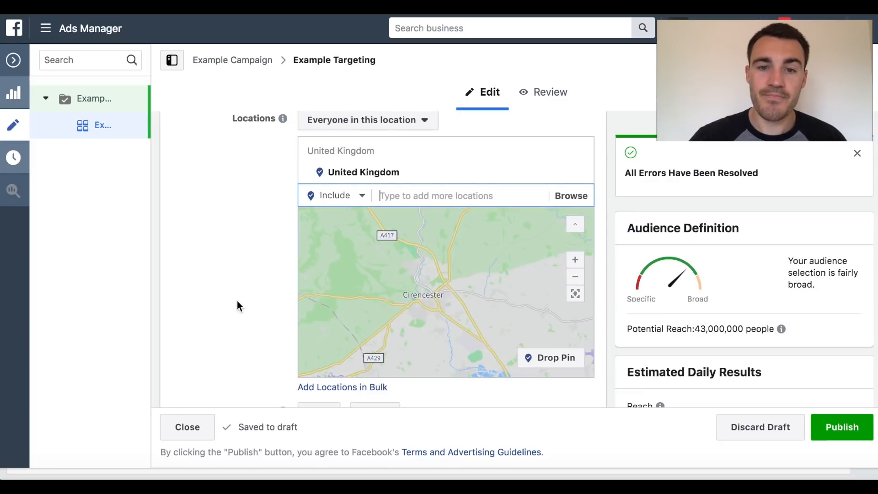
# Set the audience age range to 30 through 55
pyautogui.scroll(-2, 238, 302)
pyautogui.scroll(-1, 238, 302)
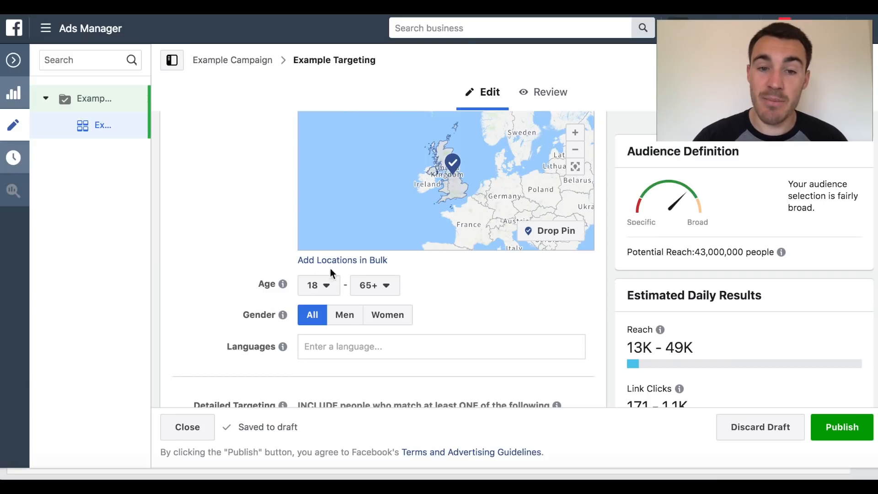
pyautogui.click(327, 289)
pyautogui.scroll(-5, 331, 229)
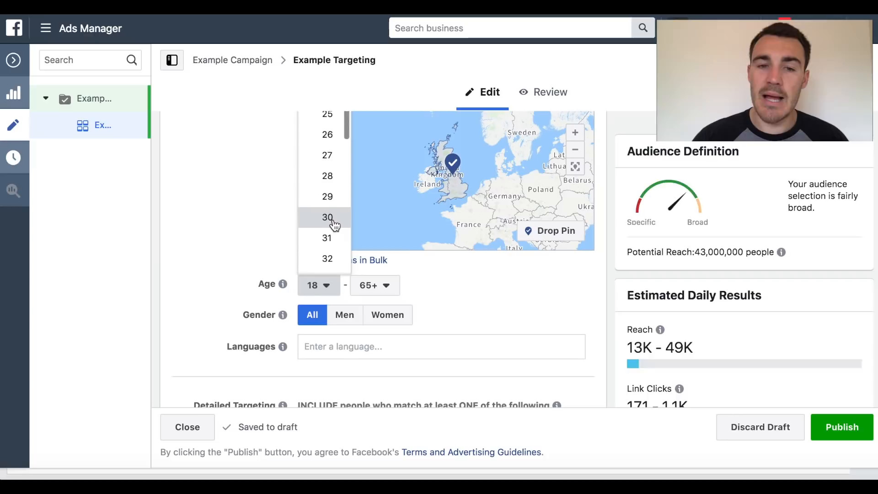
pyautogui.click(333, 221)
pyautogui.click(392, 289)
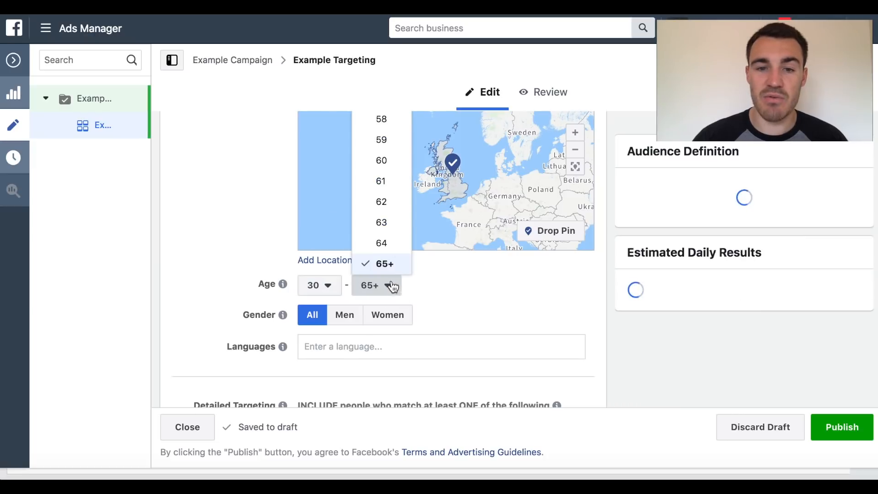
pyautogui.scroll(3, 389, 206)
pyautogui.scroll(1, 387, 202)
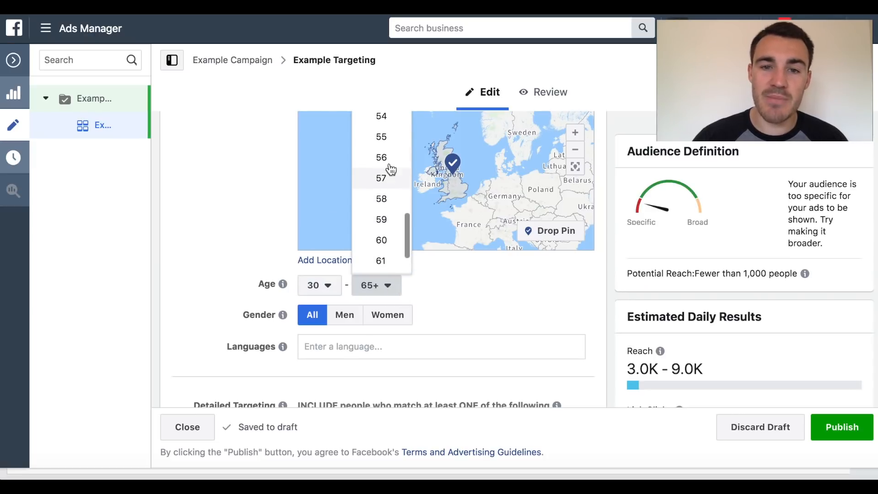
pyautogui.click(387, 137)
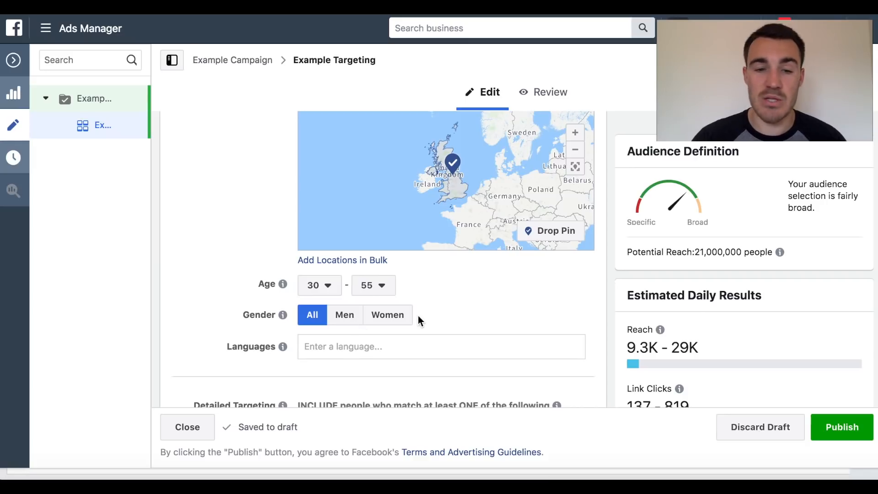
pyautogui.scroll(-1, 491, 298)
pyautogui.scroll(-2, 509, 297)
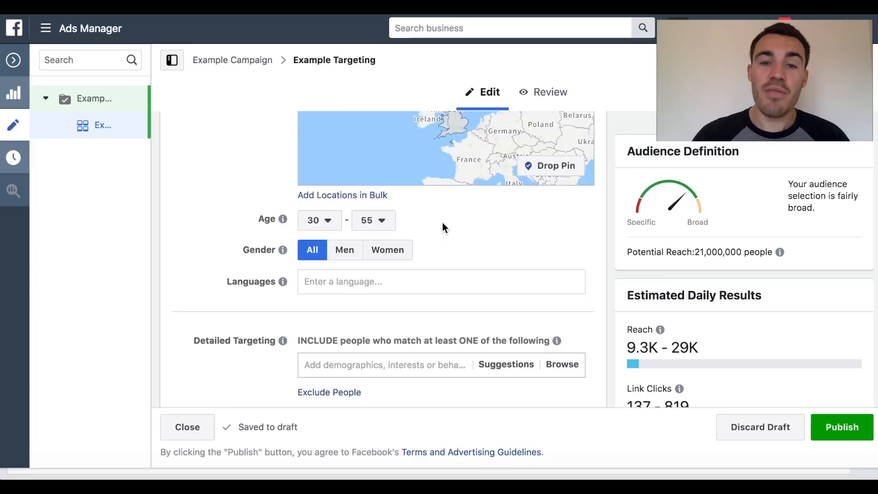
pyautogui.scroll(4, 443, 227)
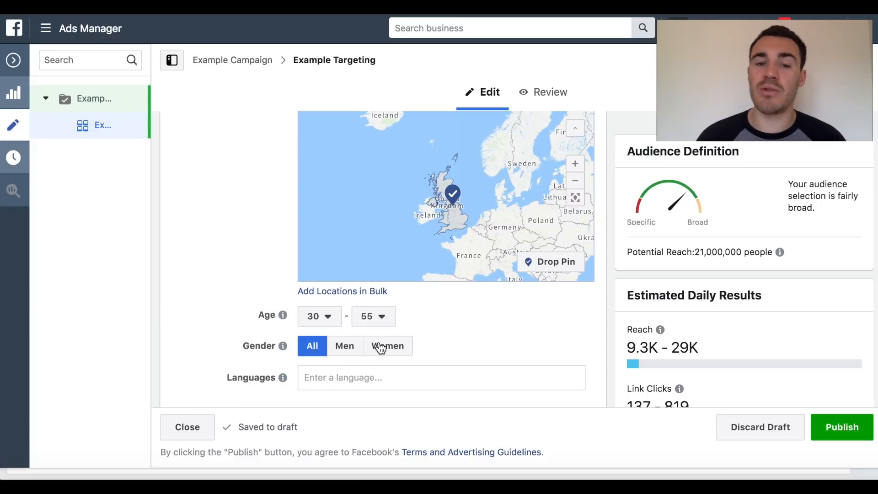
# Browse the detailed targeting categories and examine the Education options under Demographics
pyautogui.scroll(-5, 501, 326)
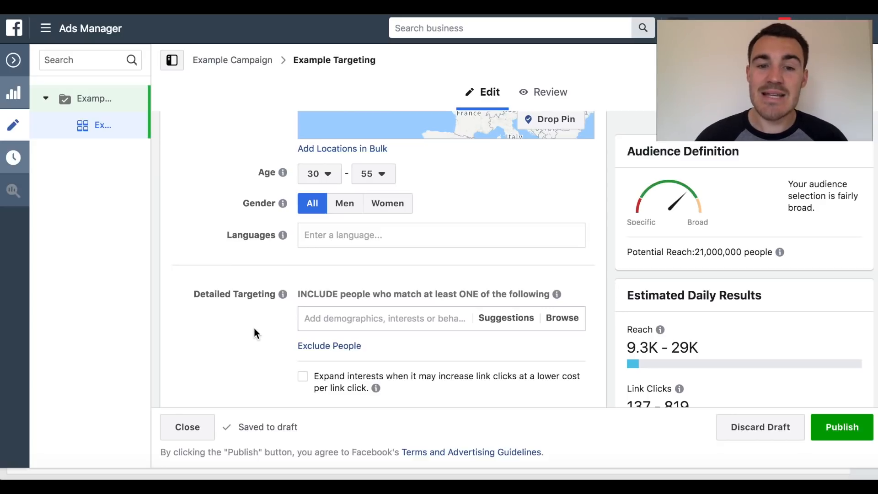
pyautogui.click(338, 319)
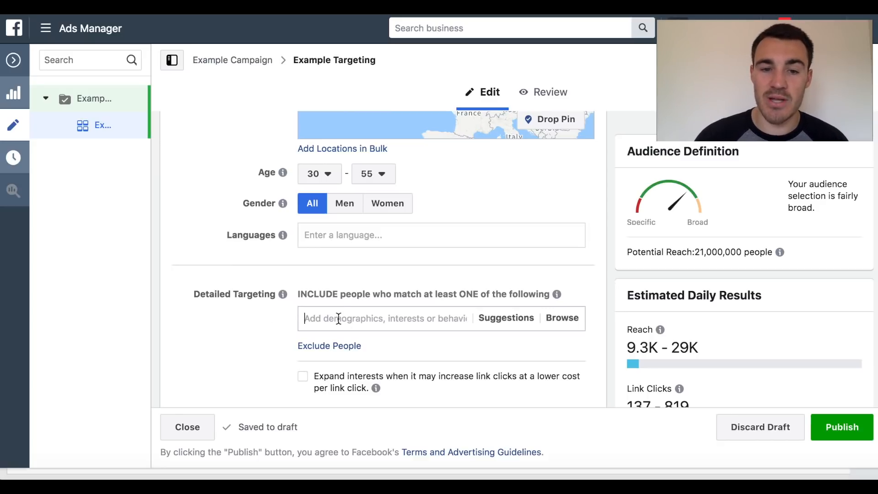
pyautogui.scroll(-2, 272, 325)
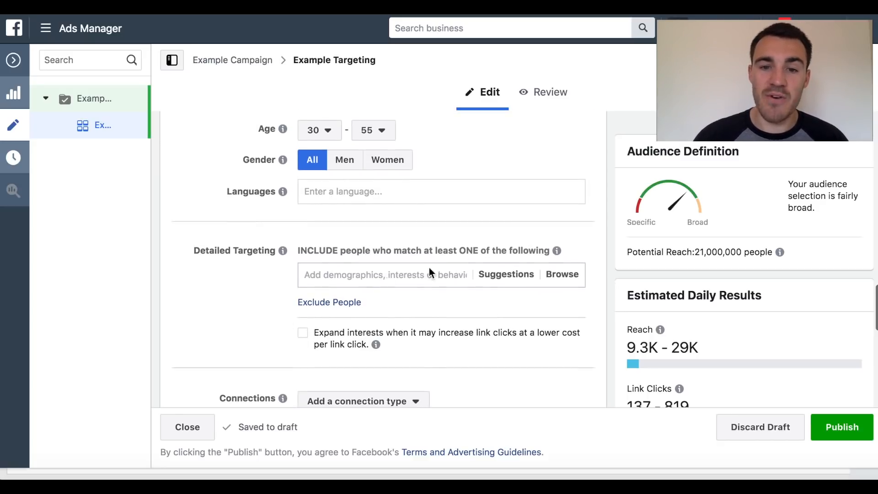
pyautogui.click(561, 280)
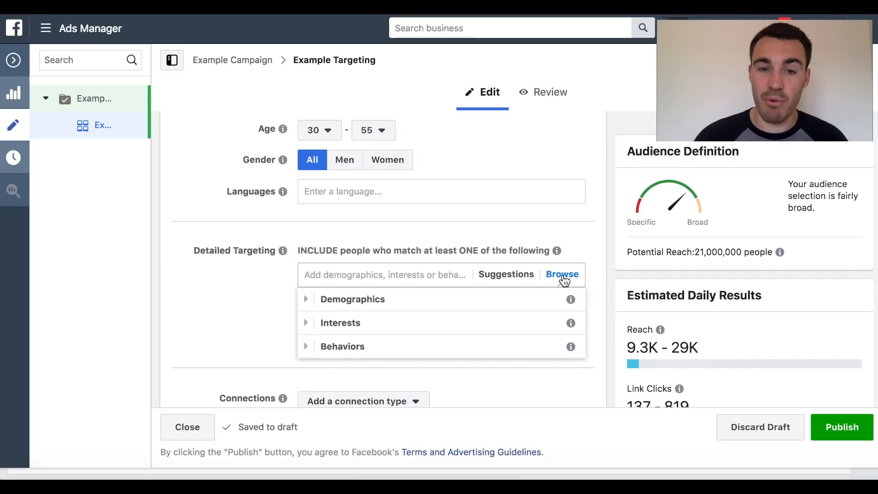
pyautogui.click(306, 301)
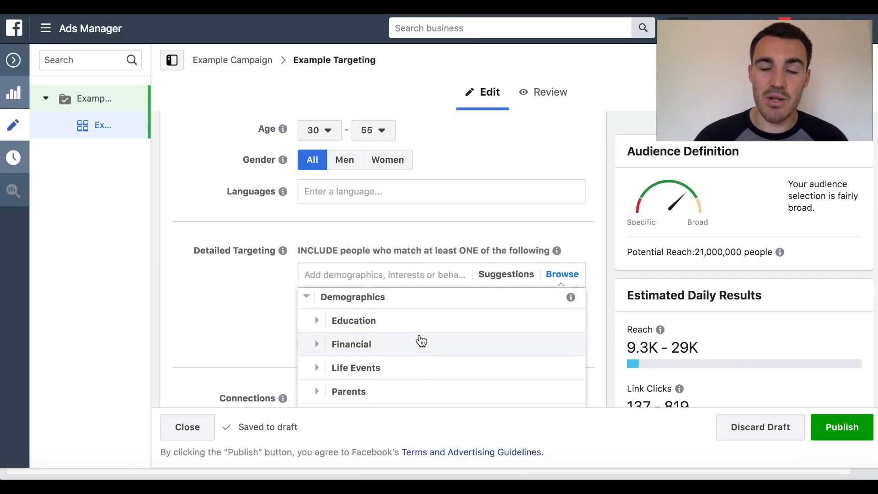
pyautogui.scroll(-1, 419, 339)
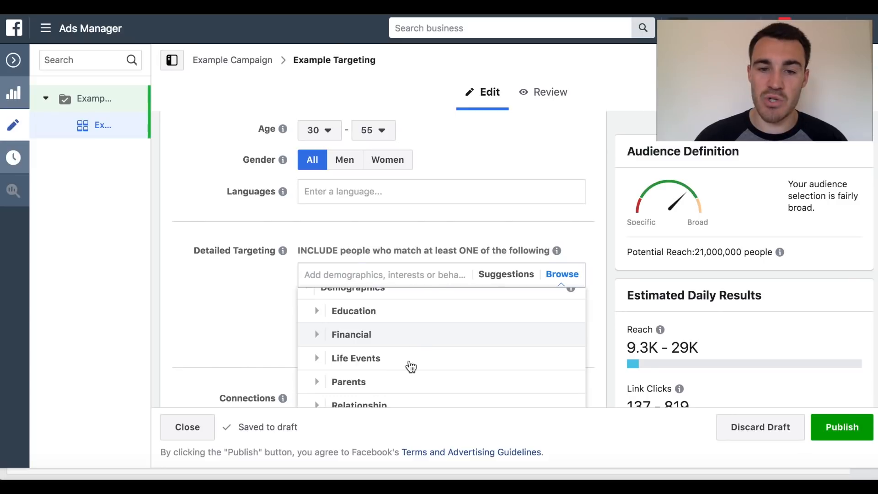
pyautogui.scroll(1, 409, 365)
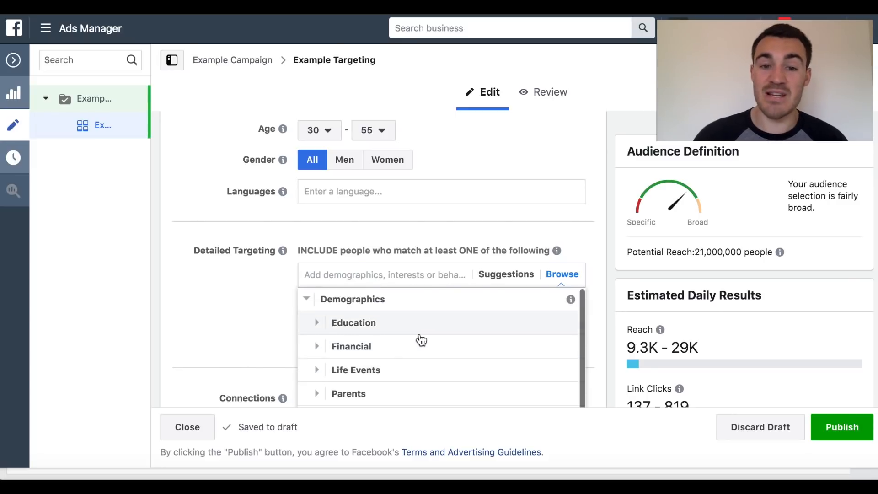
pyautogui.click(320, 332)
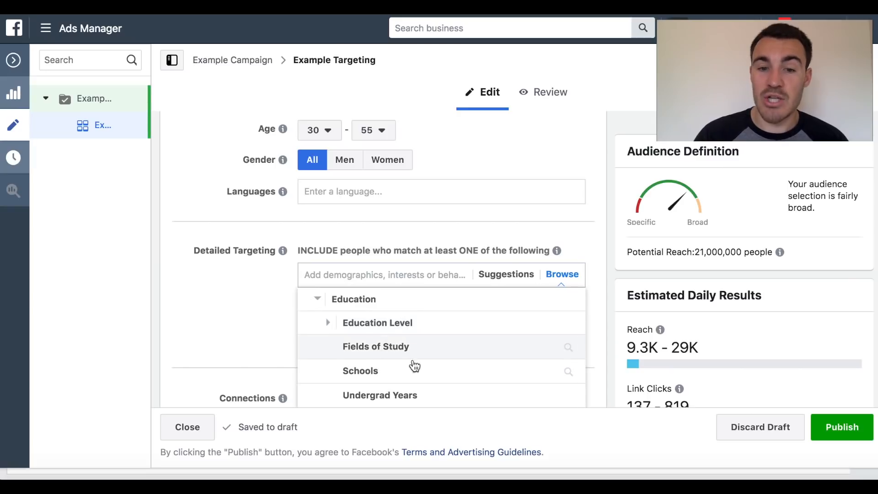
pyautogui.scroll(-3, 396, 361)
# Examine the Income options under Financial demographics, including the household income brackets by ZIP code
pyautogui.click(320, 352)
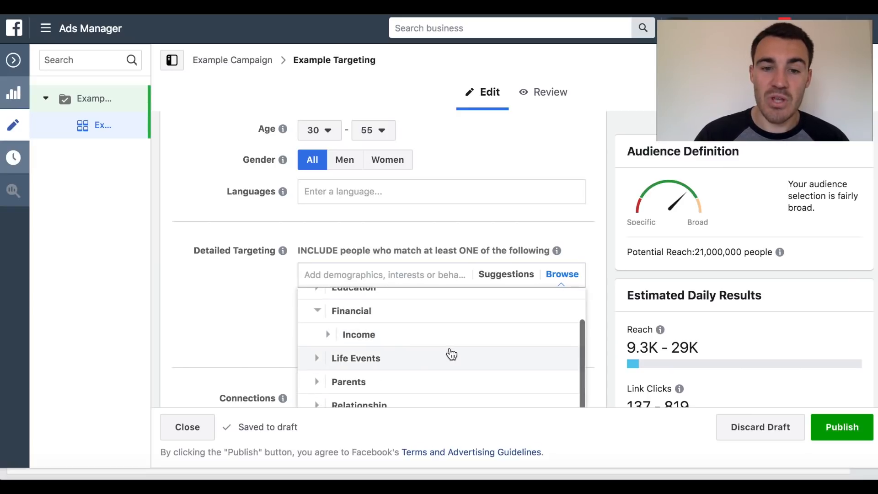
pyautogui.click(329, 336)
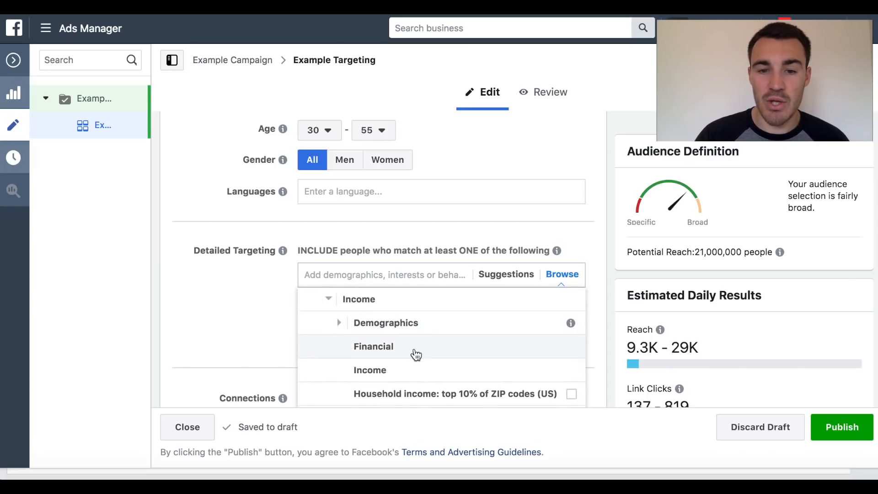
pyautogui.scroll(-2, 413, 355)
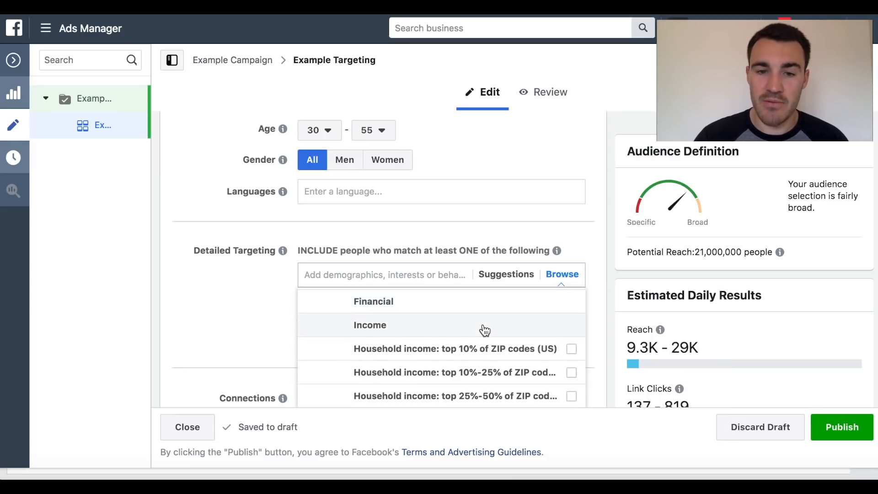
pyautogui.scroll(1, 485, 330)
pyautogui.scroll(-4, 437, 332)
pyautogui.scroll(4, 438, 330)
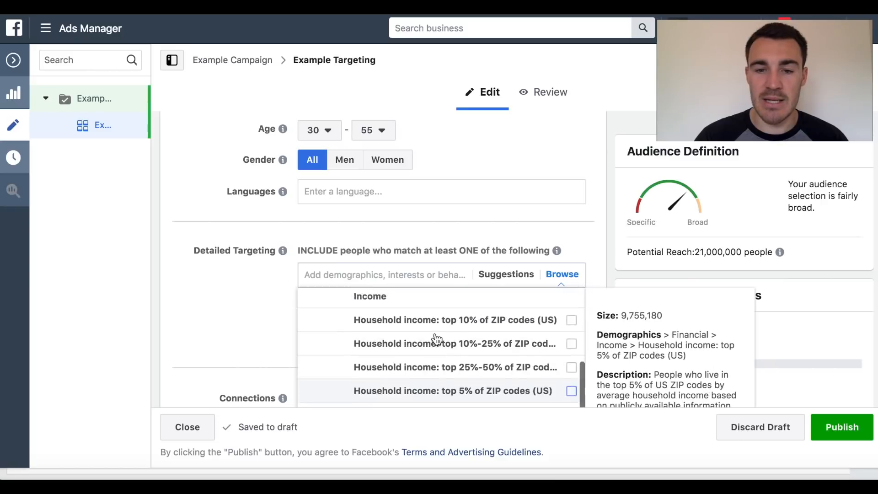
pyautogui.scroll(1, 446, 361)
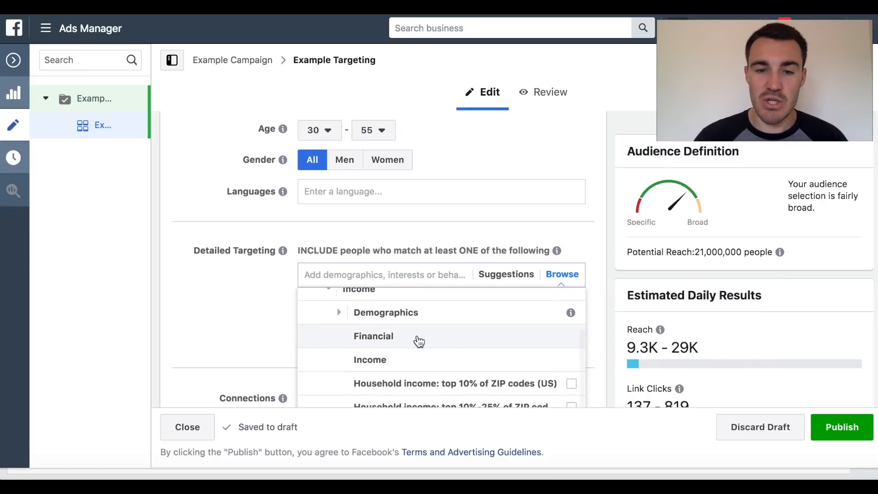
pyautogui.scroll(2, 393, 350)
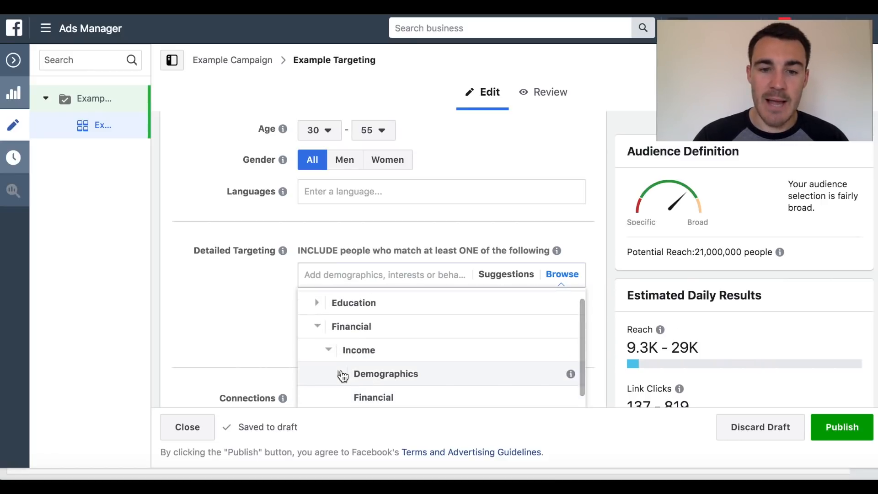
pyautogui.scroll(-3, 408, 356)
pyautogui.scroll(-3, 407, 356)
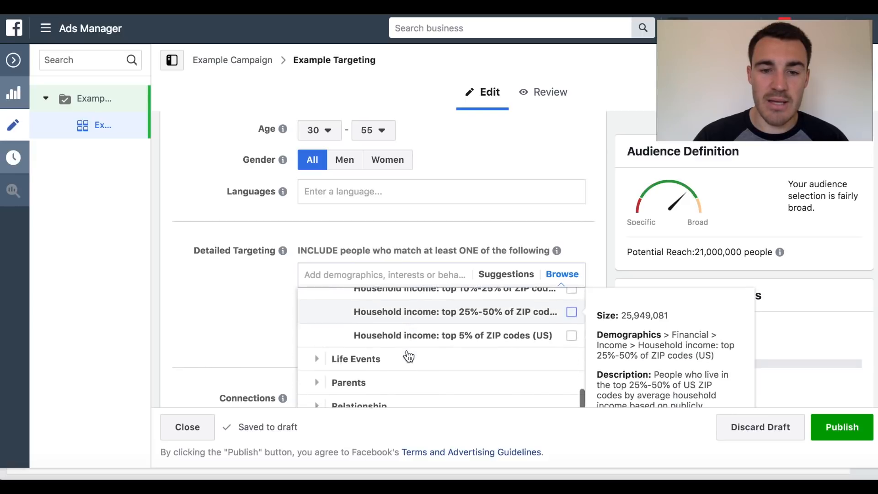
# Look through the Life Events options under Demographics, from Anniversary down to Recently moved
pyautogui.click(318, 360)
pyautogui.scroll(-1, 398, 356)
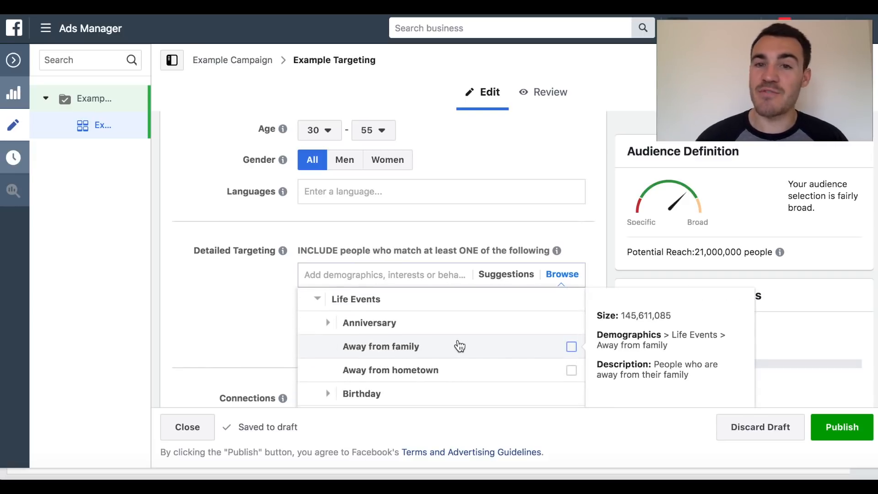
pyautogui.scroll(-3, 460, 347)
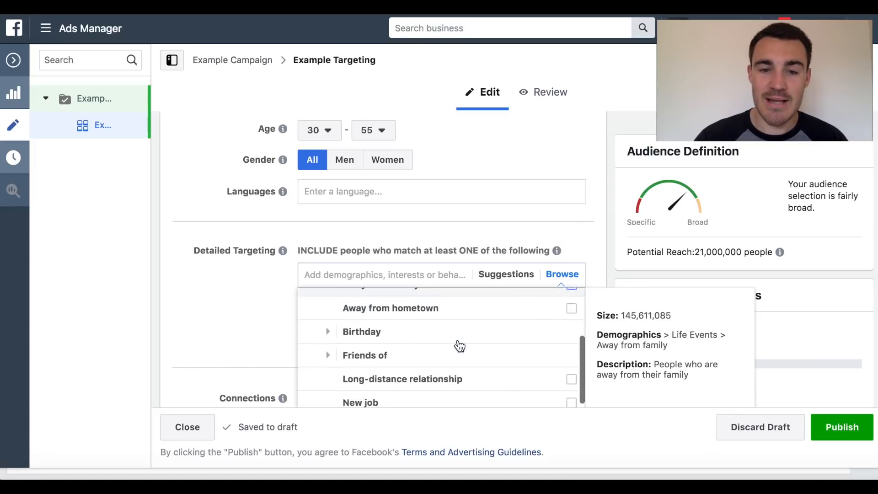
pyautogui.scroll(-9, 408, 344)
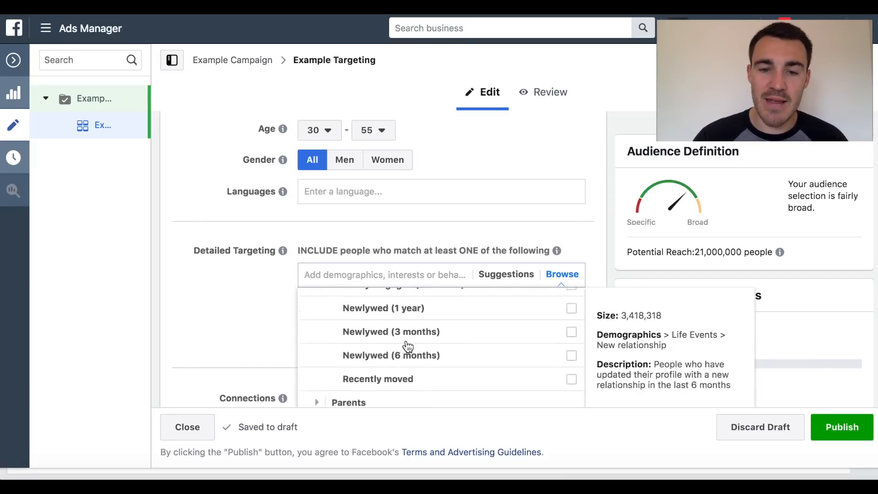
pyautogui.scroll(-4, 408, 345)
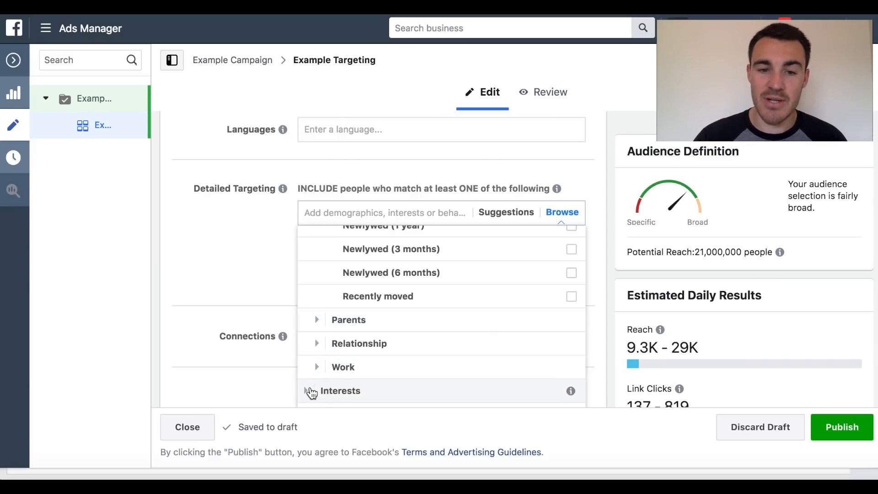
# Examine the Interests categories, including the Cooking options under Food and drink, and close the targeting list without selecting anything
pyautogui.click(311, 392)
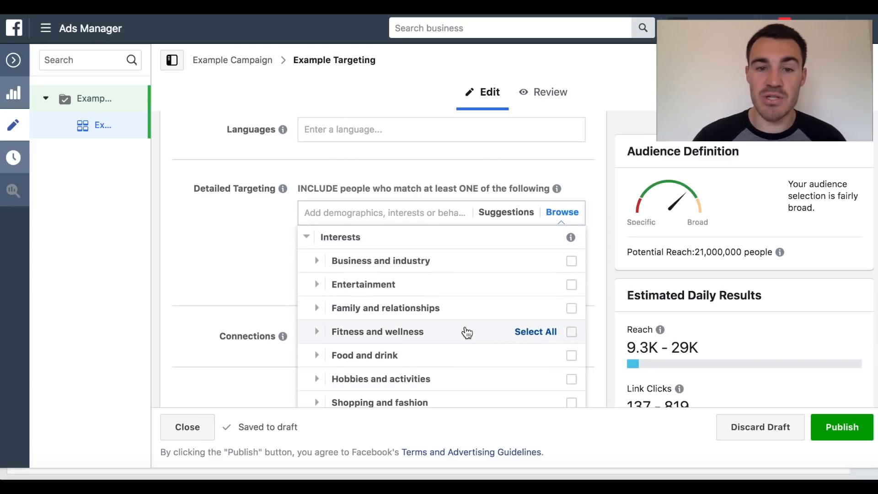
pyautogui.scroll(-1, 413, 370)
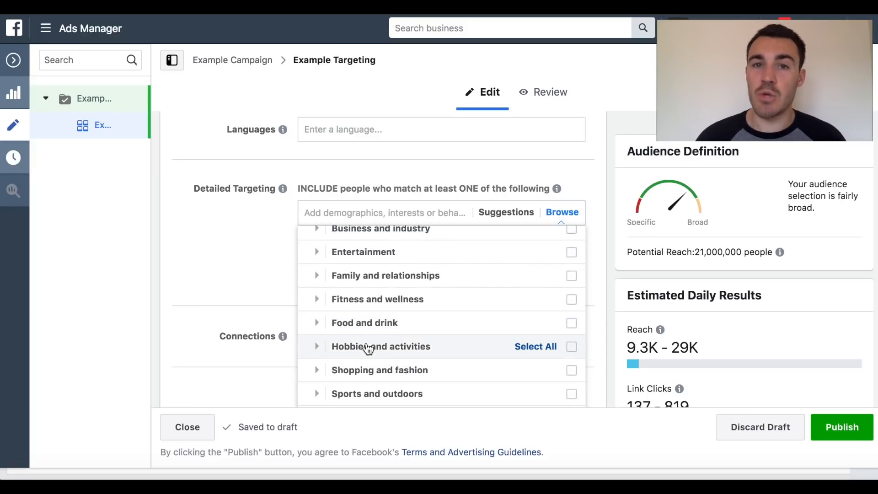
pyautogui.click(319, 325)
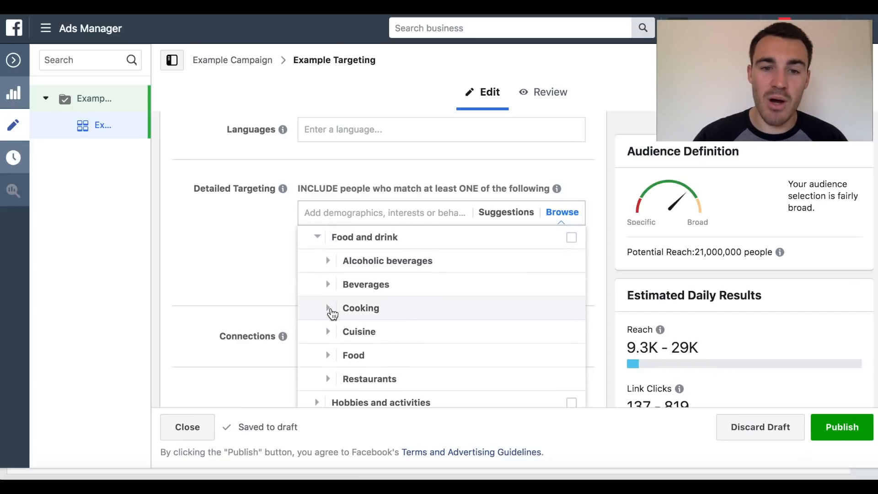
pyautogui.click(329, 308)
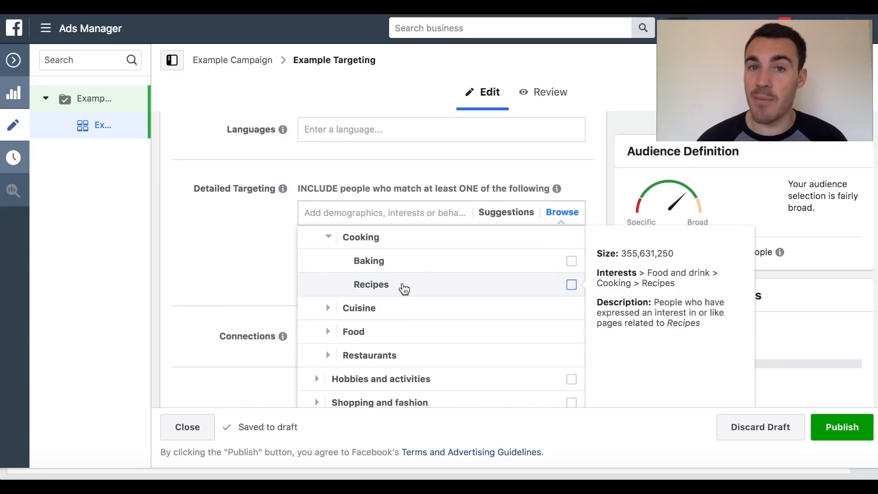
pyautogui.scroll(-8, 404, 288)
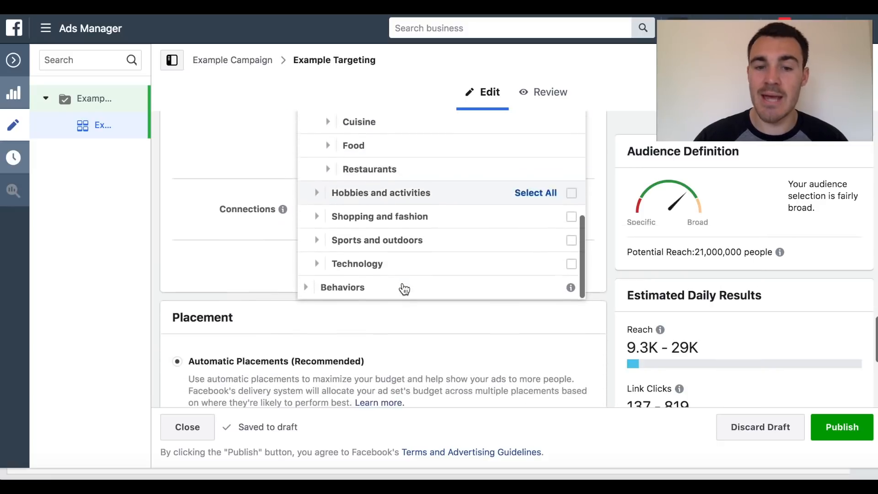
pyautogui.scroll(10, 416, 255)
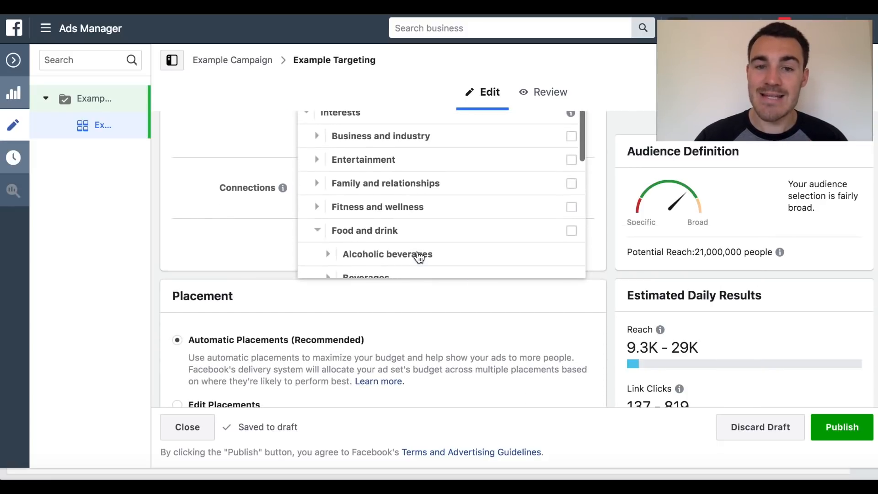
pyautogui.scroll(1, 419, 257)
pyautogui.click(273, 248)
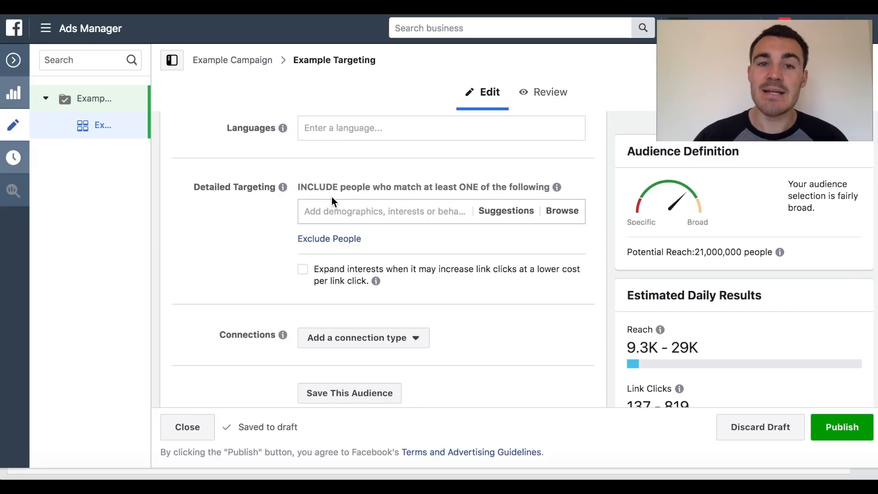
# Switch to Audience Insights, start a new audience from Everyone on Facebook, and dismiss the introductory tips
pyautogui.scroll(5, 331, 196)
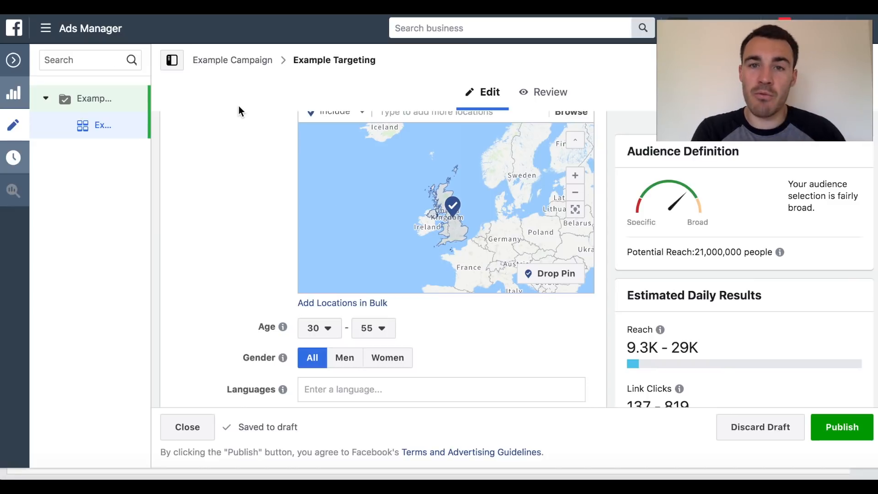
pyautogui.click(48, 31)
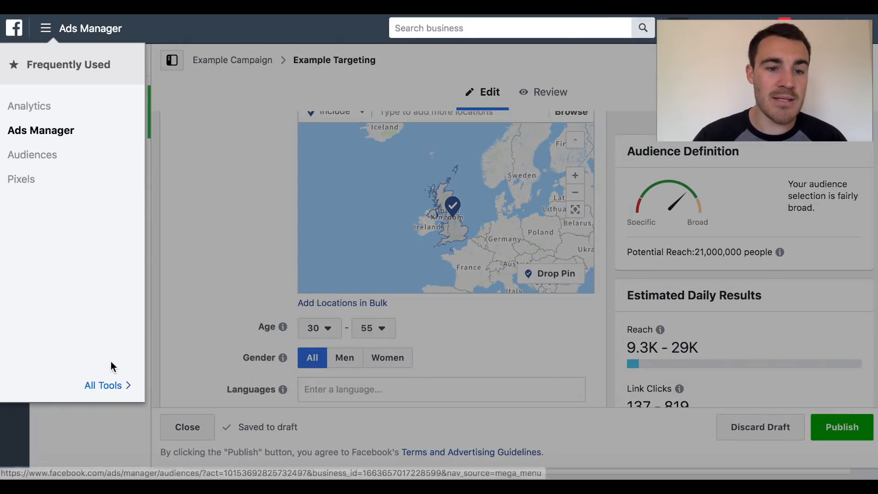
pyautogui.click(111, 386)
pyautogui.click(197, 110)
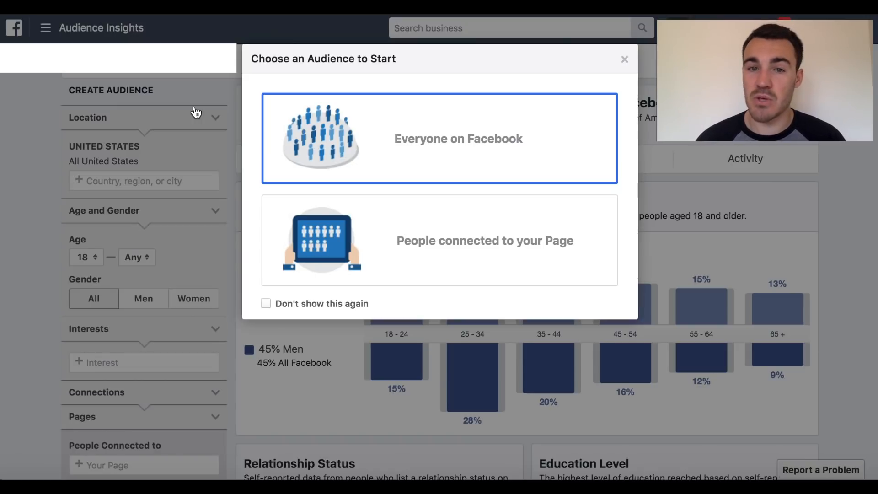
pyautogui.click(456, 145)
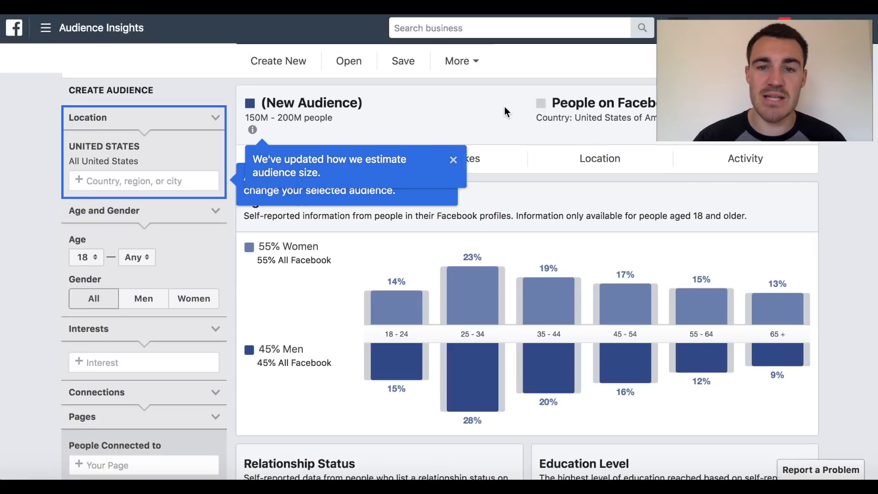
pyautogui.click(453, 160)
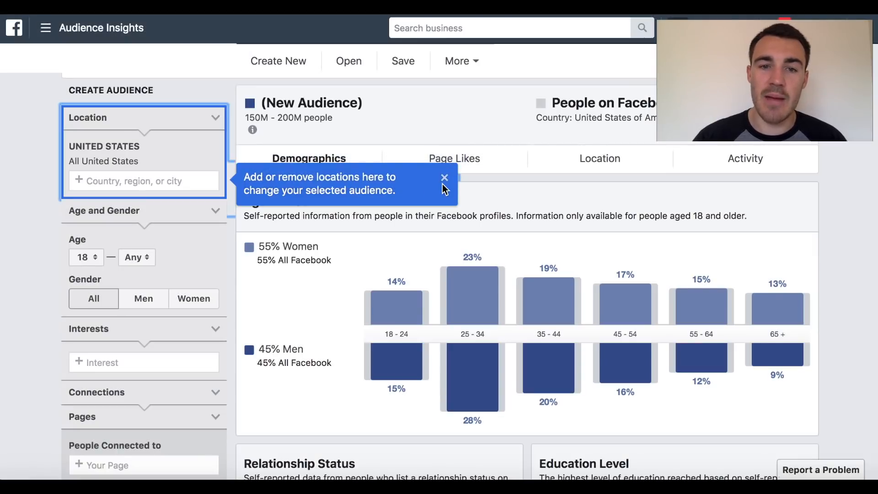
pyautogui.click(443, 179)
# Replace United States with United Kingdom as the location of the new audience
pyautogui.click(130, 178)
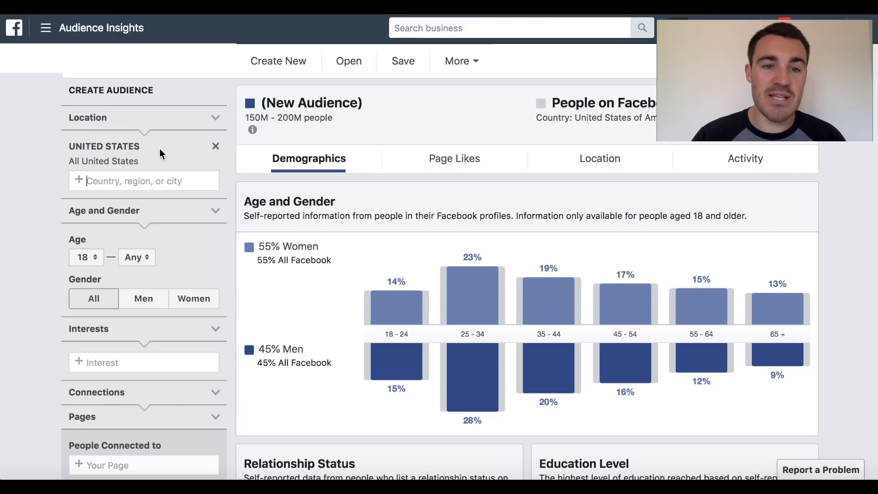
pyautogui.click(215, 146)
pyautogui.click(172, 151)
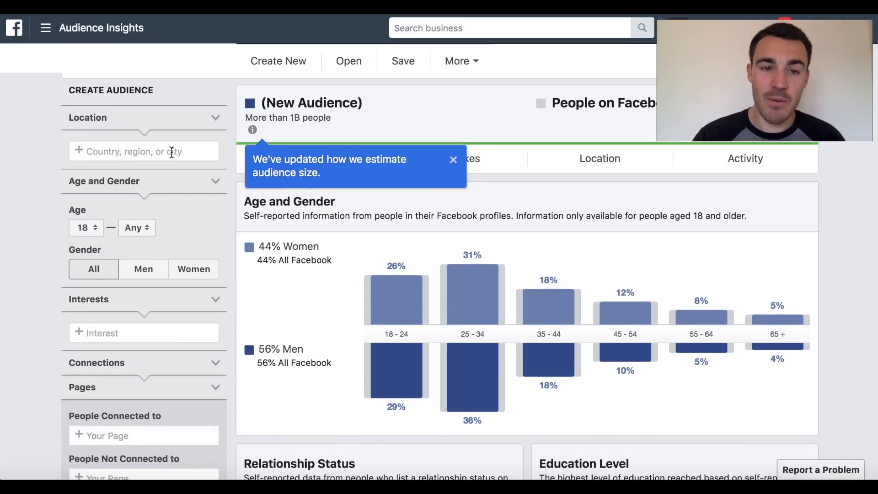
pyautogui.write('United Kingdom')
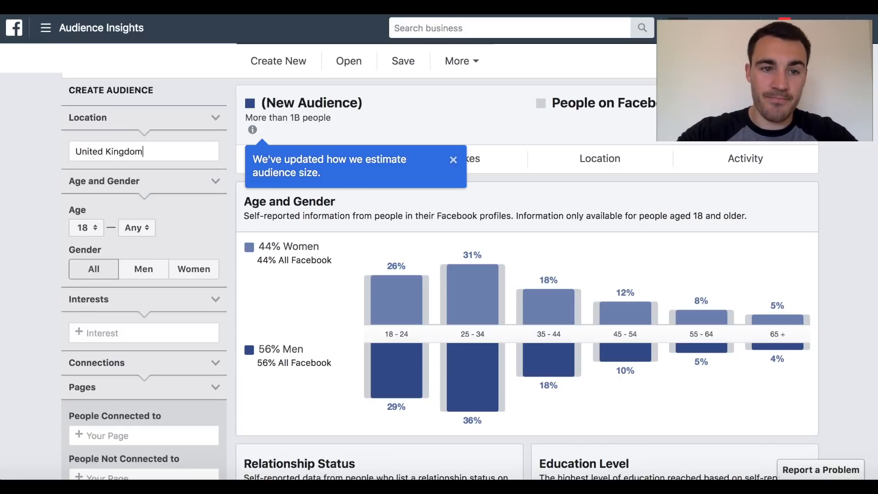
pyautogui.click(137, 172)
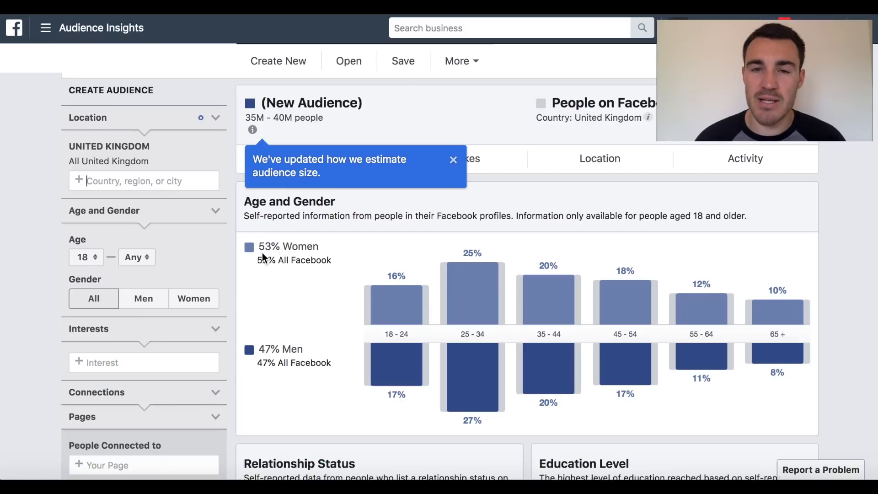
# Dismiss the audience size notice and examine the age and gender breakdown of the United Kingdom audience
pyautogui.click(453, 161)
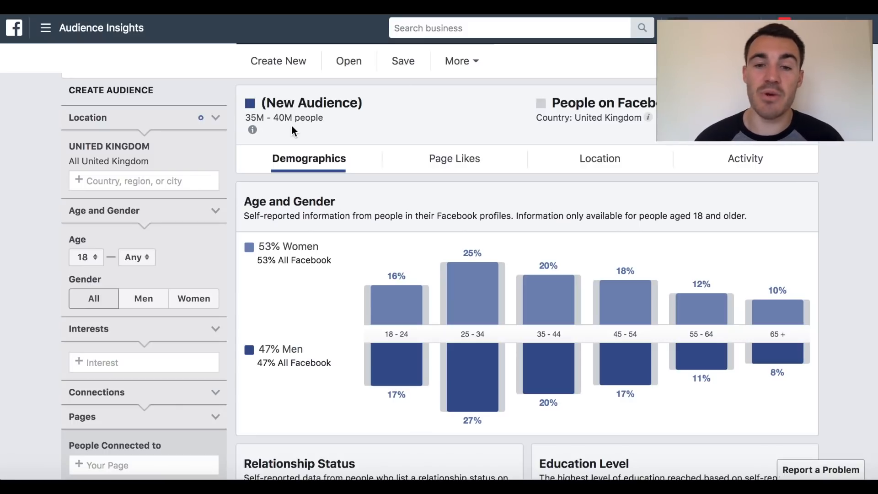
pyautogui.scroll(-1, 292, 125)
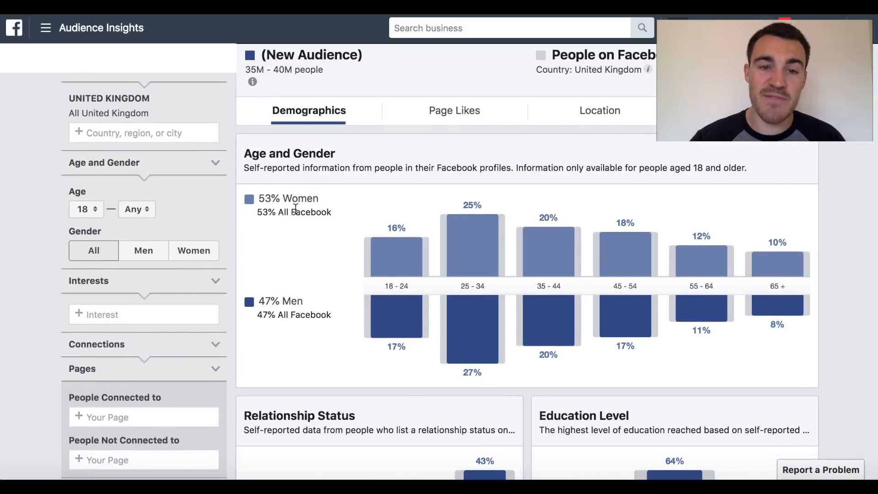
pyautogui.moveTo(463, 257)
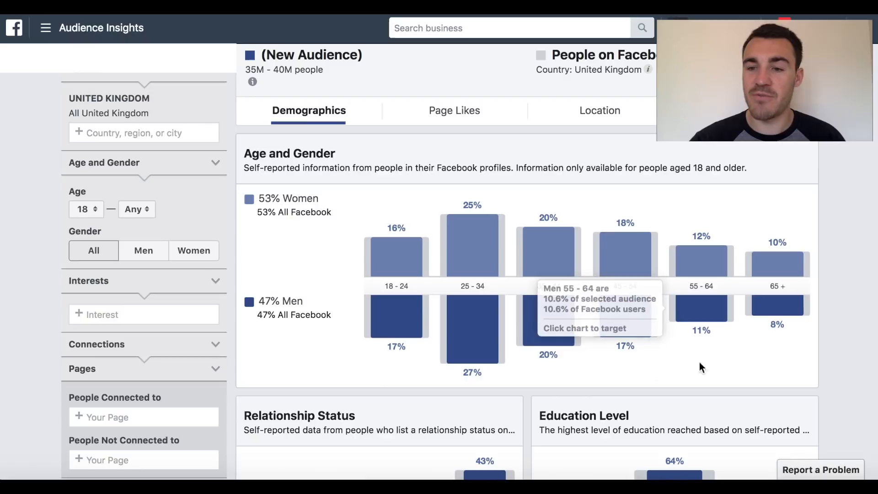
pyautogui.click(777, 304)
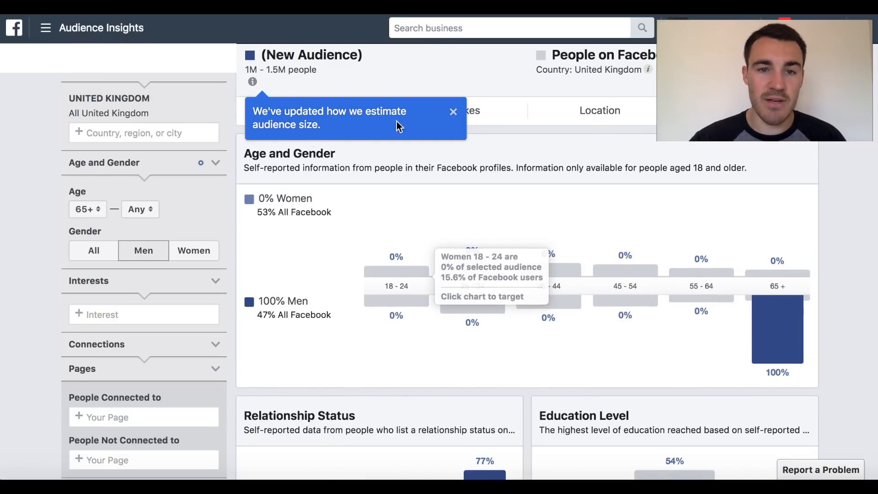
pyautogui.click(453, 112)
pyautogui.scroll(1, 471, 235)
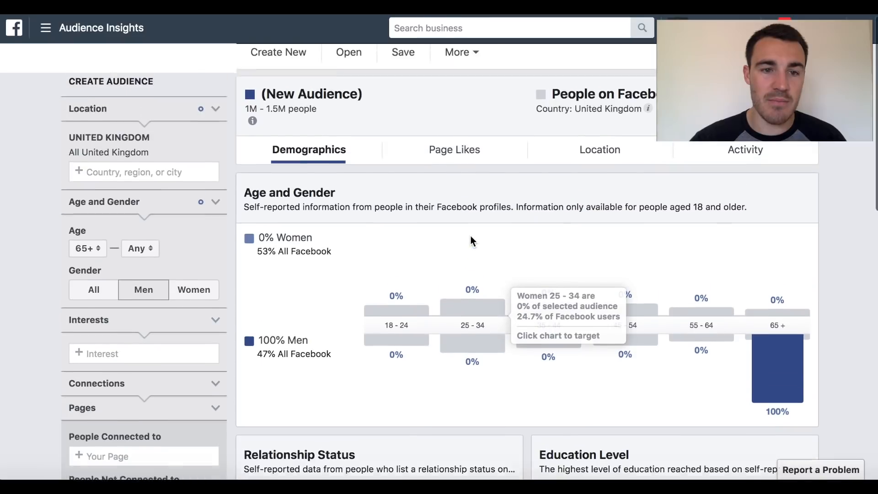
pyautogui.click(94, 298)
pyautogui.click(102, 257)
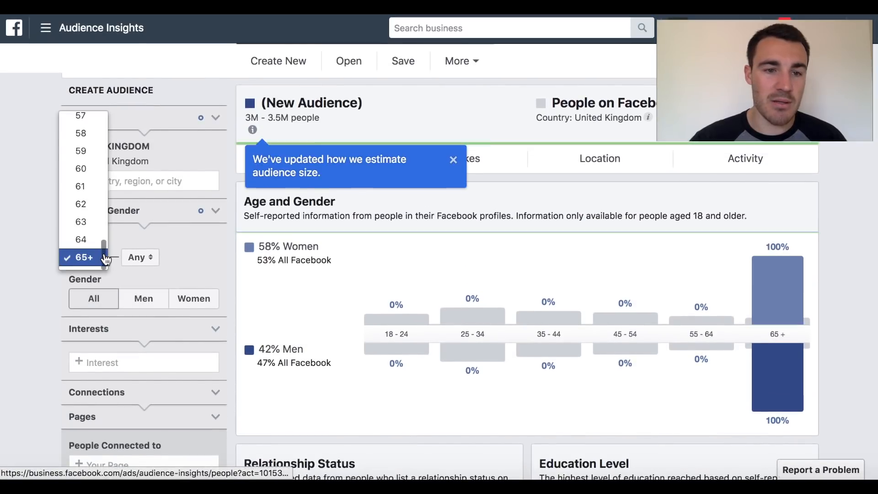
pyautogui.scroll(10, 80, 156)
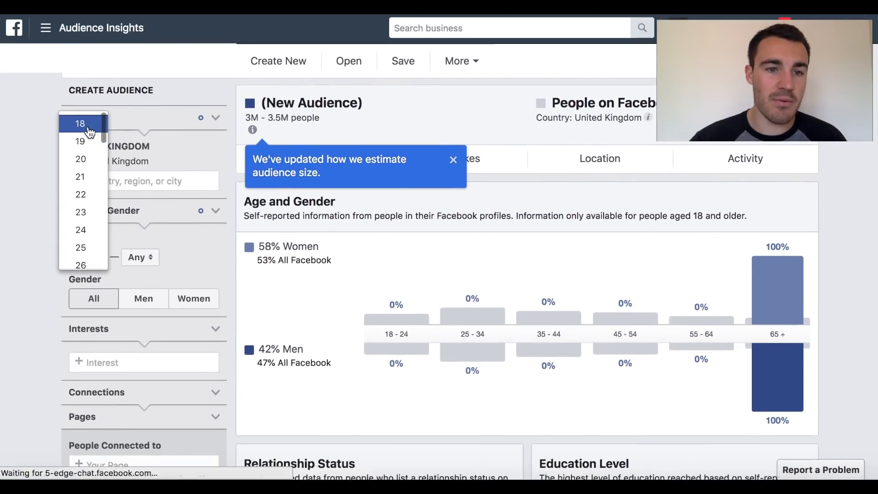
pyautogui.click(90, 132)
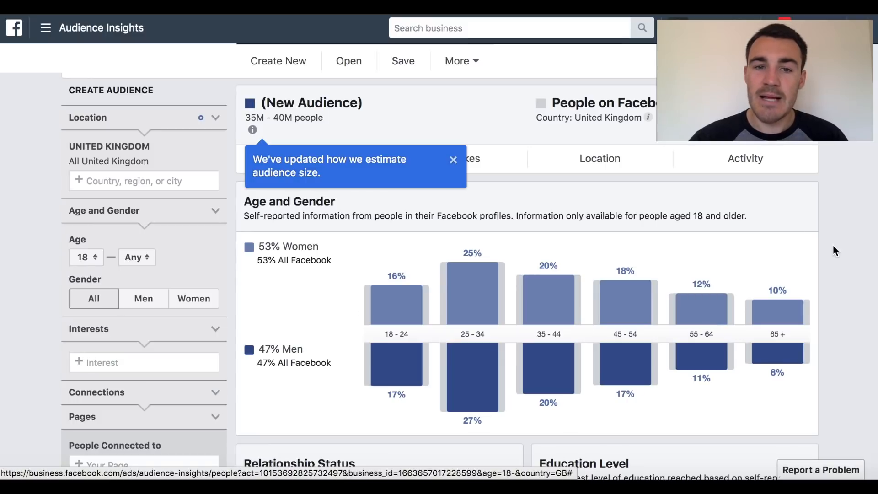
pyautogui.click(453, 160)
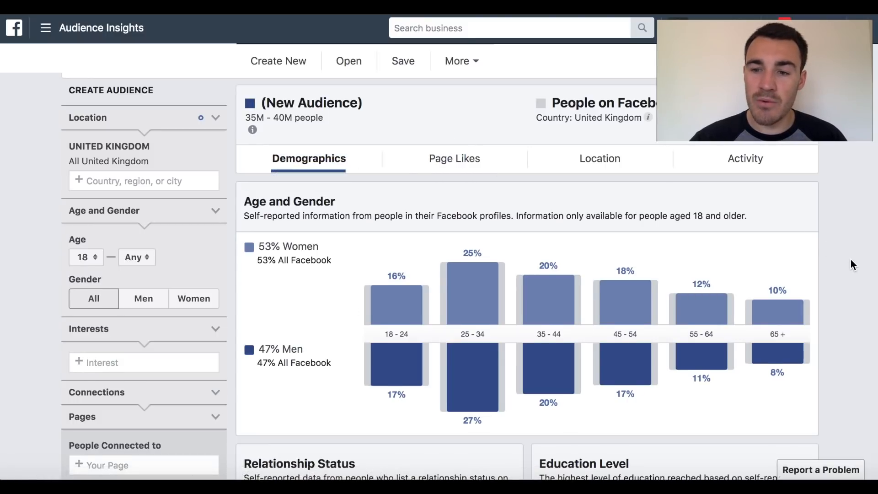
# Review the United Kingdom audience's relationship status, education level and job title breakdowns, and return to the age and gender chart
pyautogui.scroll(-1, 850, 264)
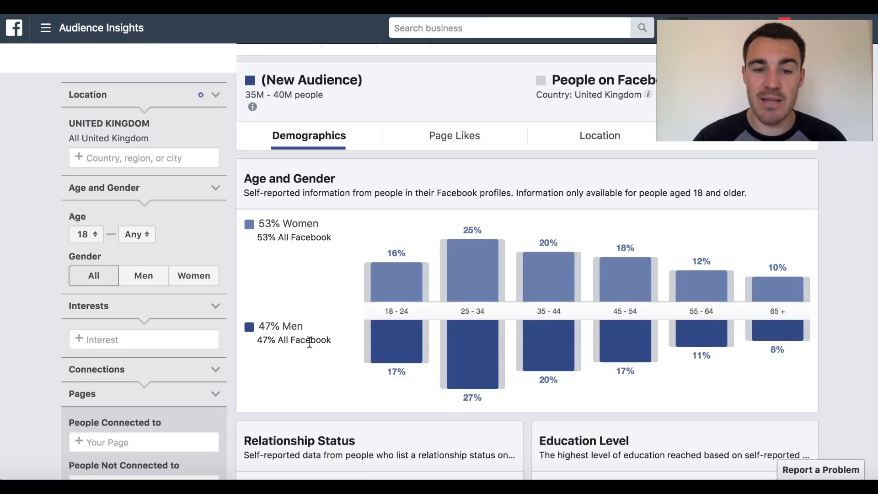
pyautogui.scroll(-5, 310, 342)
pyautogui.scroll(-1, 409, 279)
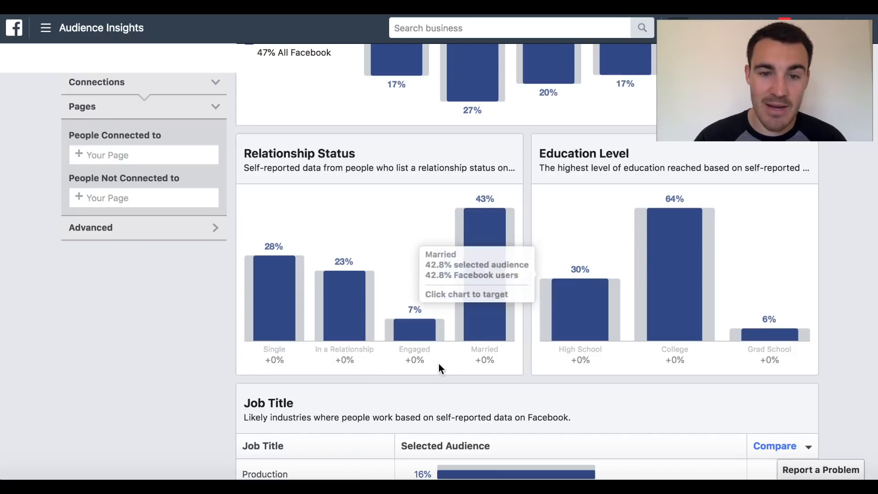
pyautogui.moveTo(286, 323)
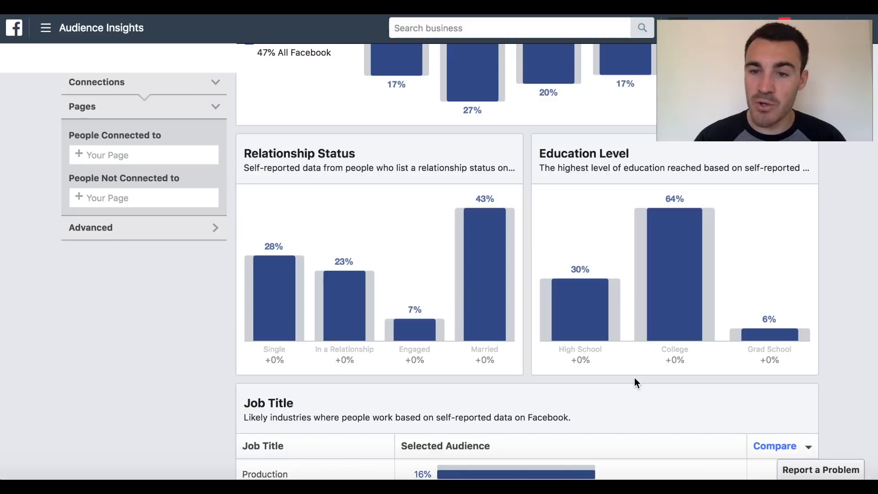
pyautogui.moveTo(687, 281)
pyautogui.moveTo(750, 260)
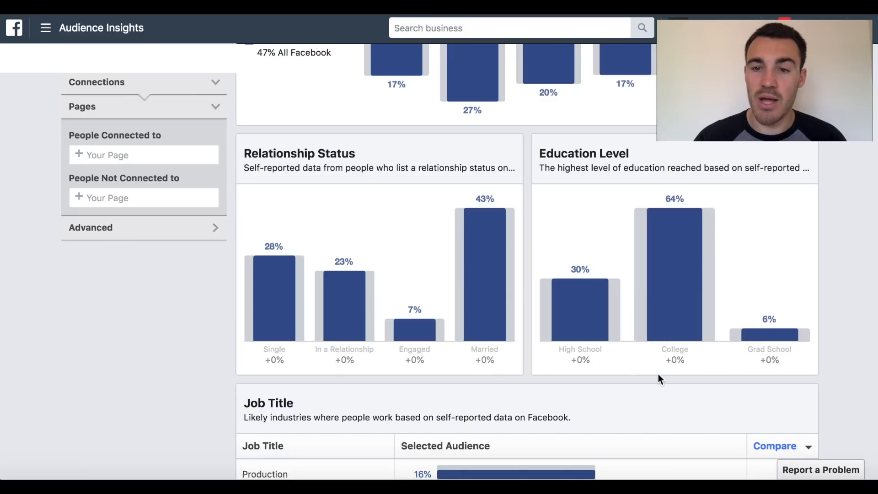
pyautogui.scroll(-3, 613, 369)
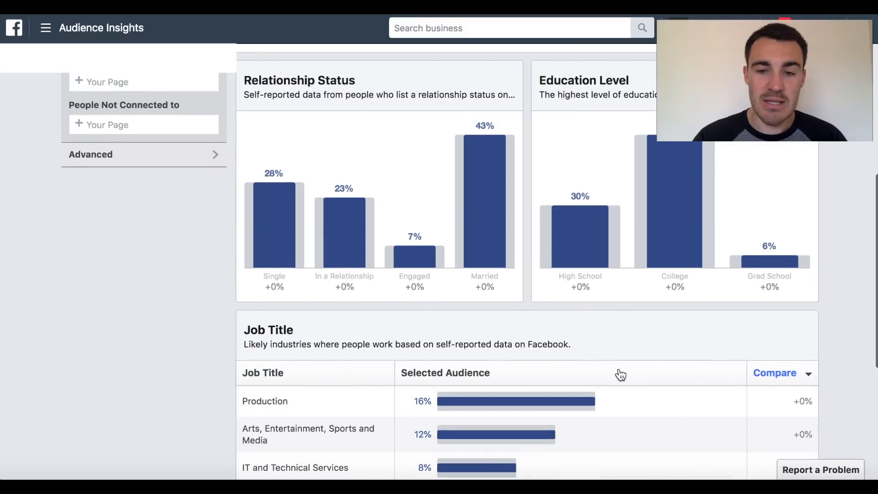
pyautogui.scroll(-1, 663, 370)
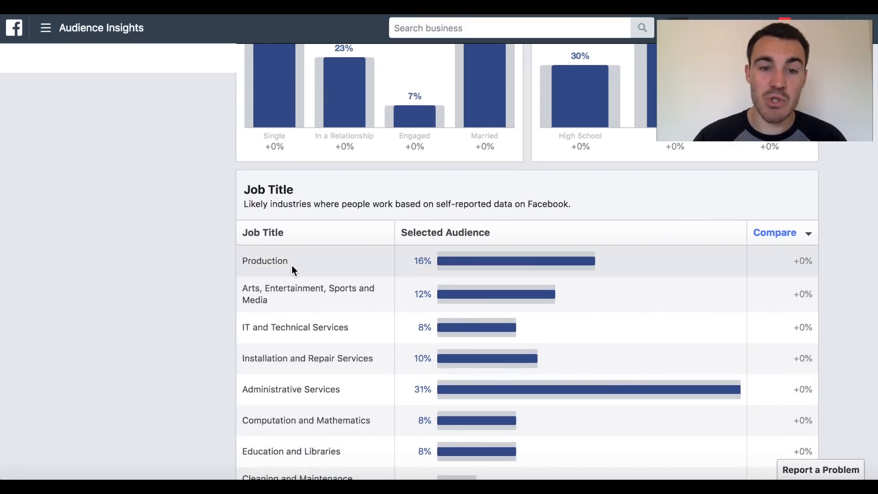
pyautogui.scroll(-3, 291, 268)
pyautogui.scroll(-1, 323, 284)
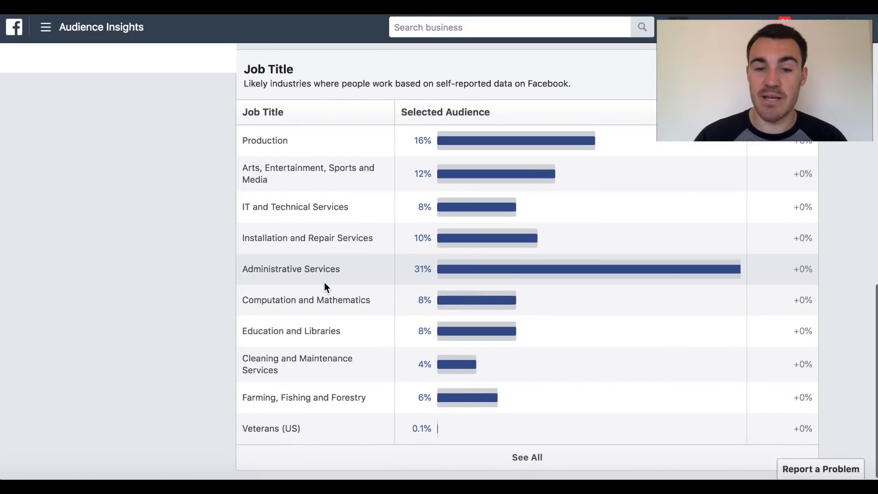
pyautogui.scroll(12, 341, 298)
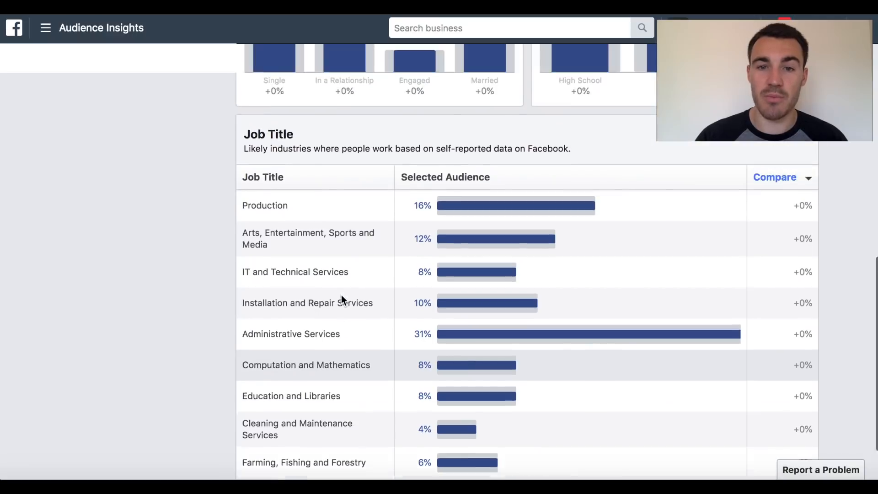
pyautogui.scroll(1, 341, 294)
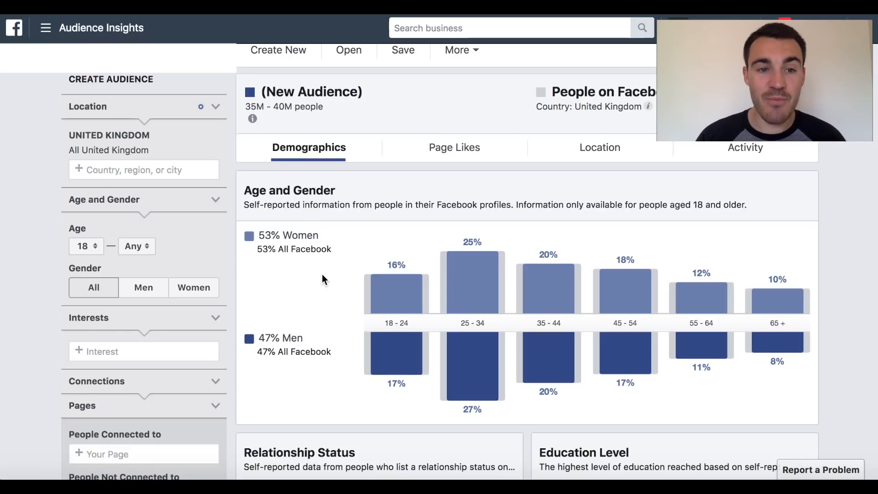
pyautogui.scroll(-1, 322, 274)
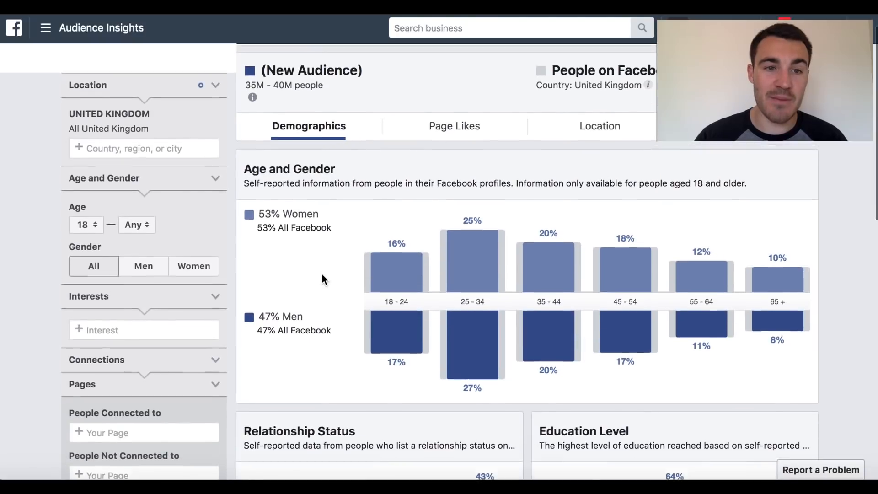
pyautogui.scroll(2, 321, 274)
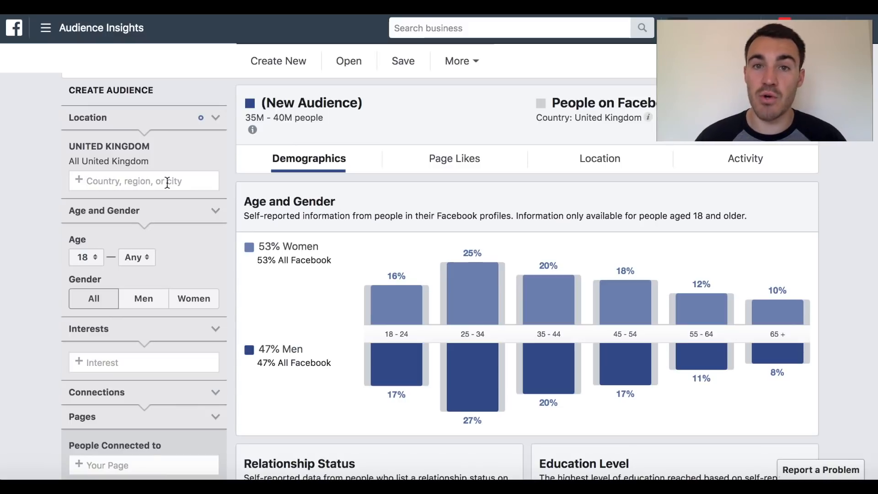
# Add Fishing as an interest of the audience, close the interest suggestions and dismiss the audience size notice
pyautogui.scroll(-2, 169, 211)
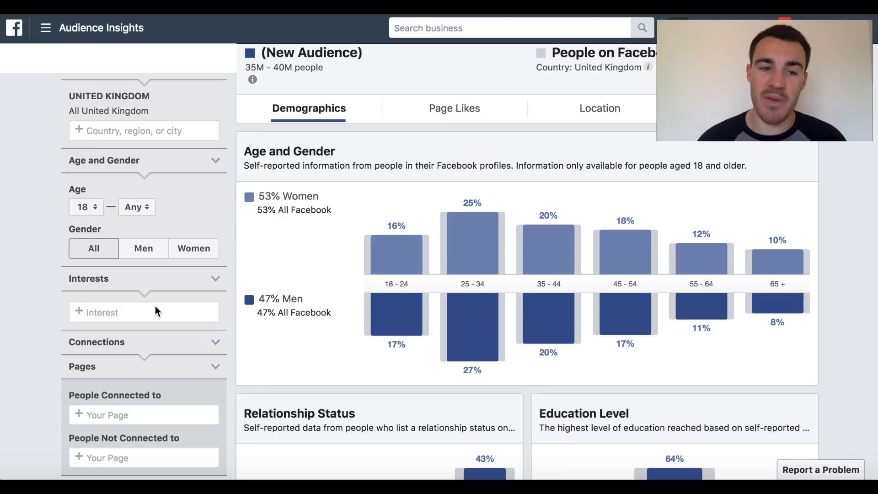
pyautogui.click(128, 313)
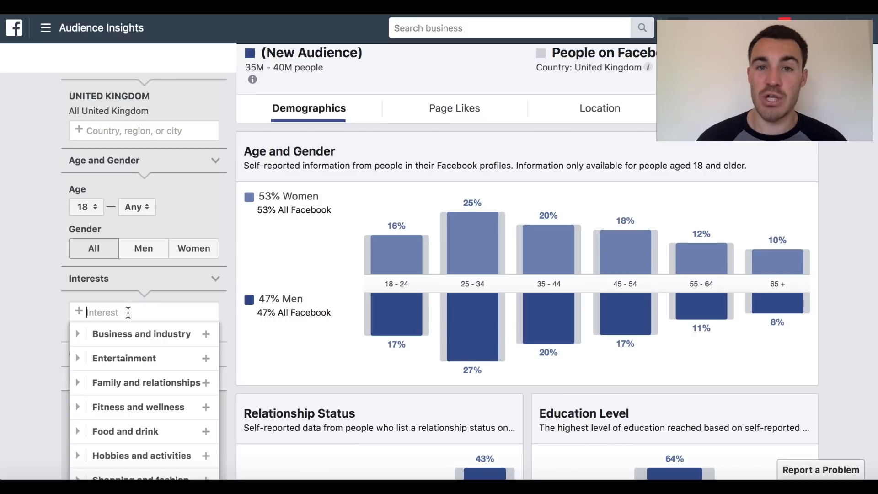
pyautogui.write('fishing')
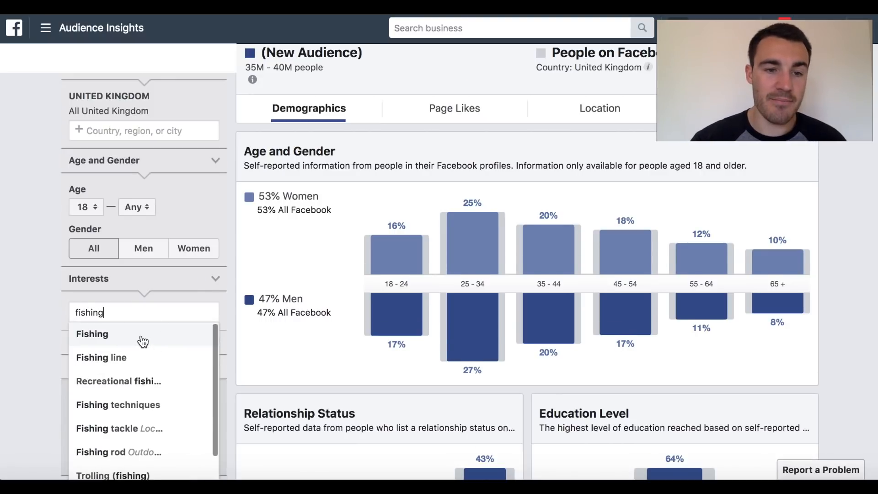
pyautogui.click(144, 343)
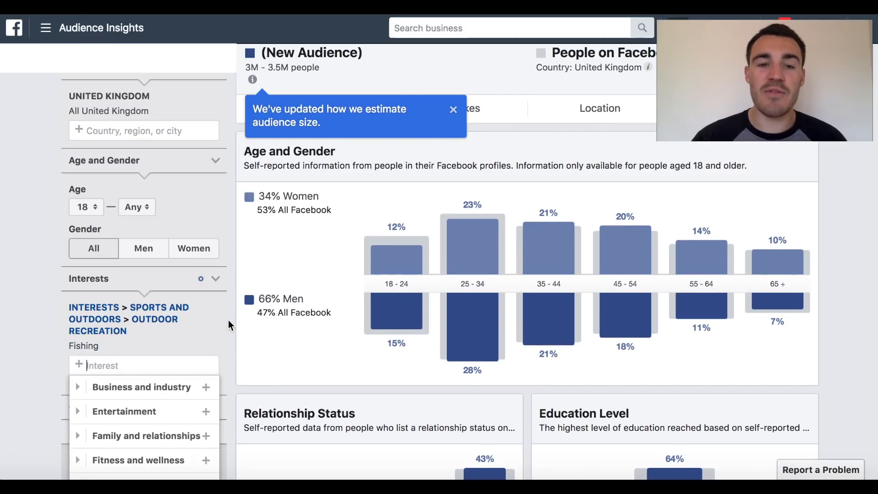
pyautogui.click(42, 251)
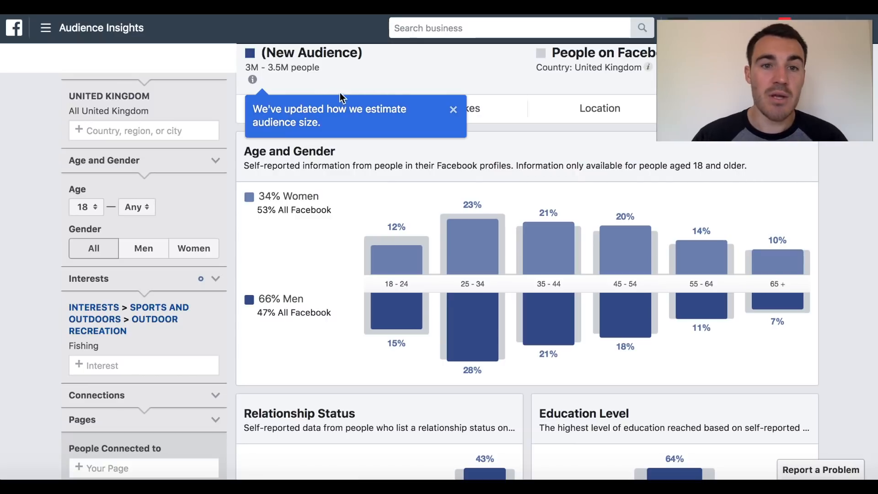
pyautogui.scroll(1, 337, 93)
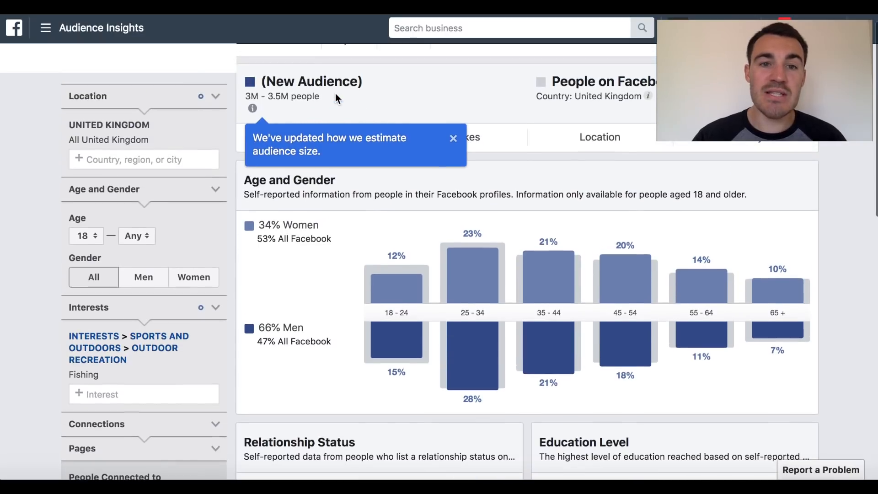
pyautogui.click(453, 138)
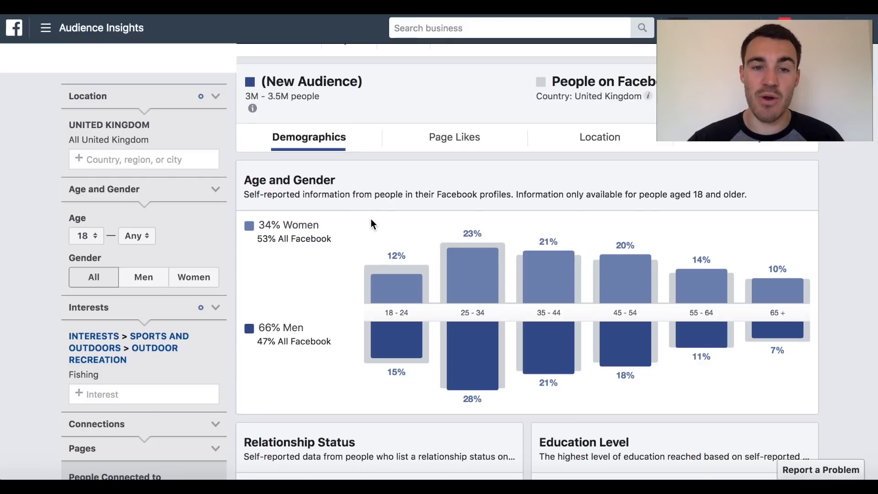
# Examine how the fishing audience compares with all of Facebook by age, gender, relationship status, education level and job title
pyautogui.scroll(-2, 371, 219)
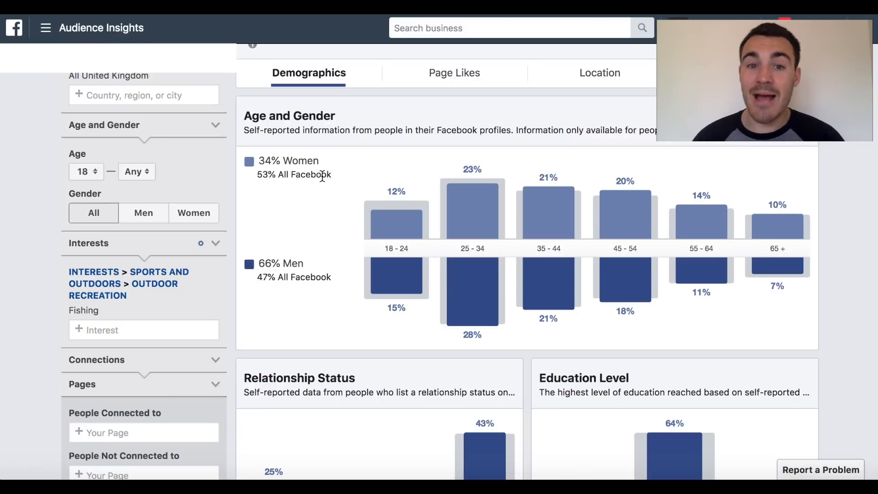
pyautogui.moveTo(375, 179)
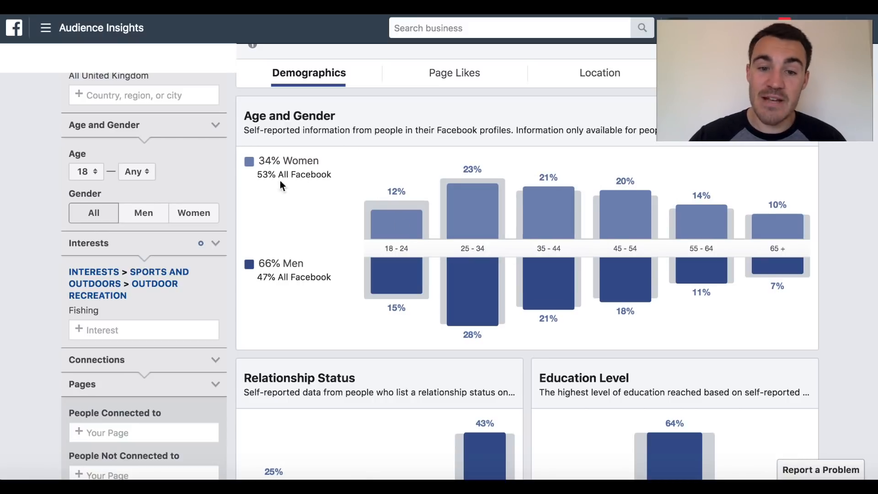
pyautogui.scroll(-5, 314, 224)
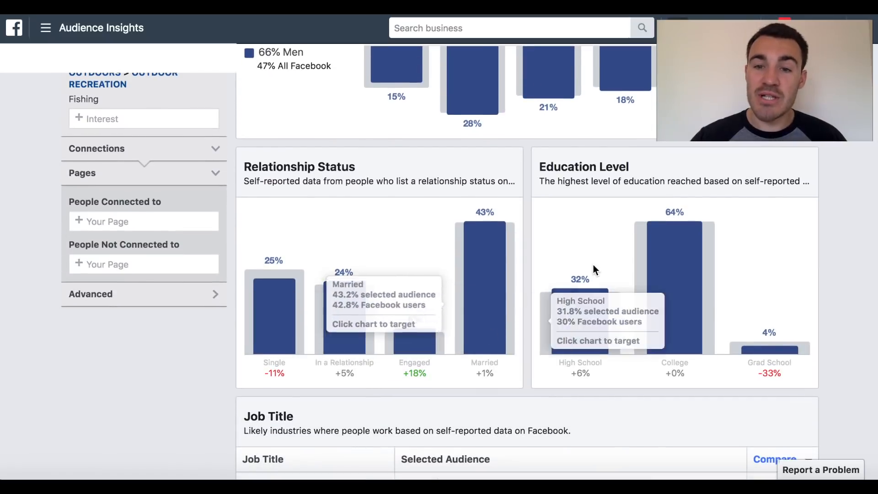
pyautogui.scroll(-2, 585, 240)
pyautogui.scroll(-2, 507, 315)
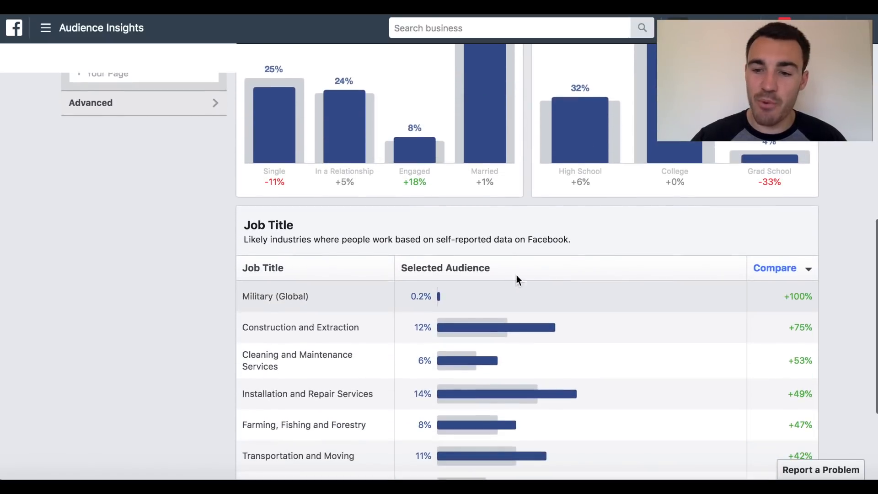
pyautogui.scroll(-3, 512, 296)
pyautogui.scroll(12, 346, 281)
pyautogui.scroll(-1, 346, 281)
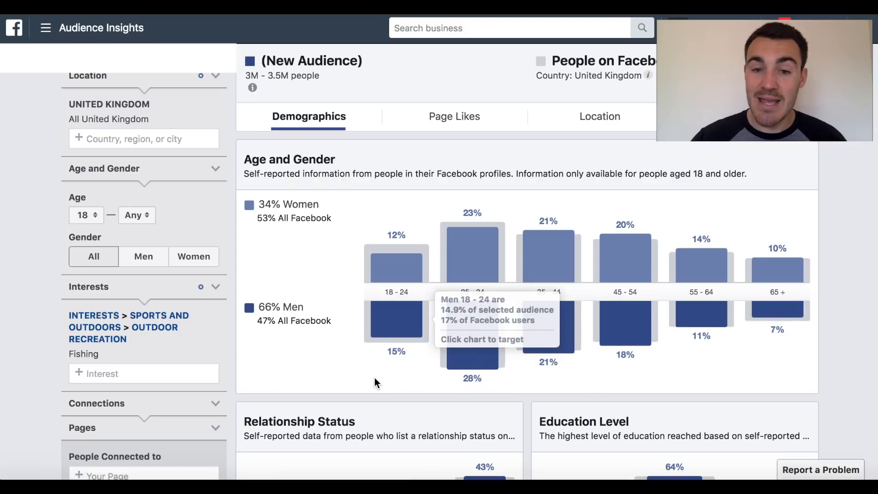
pyautogui.moveTo(477, 338)
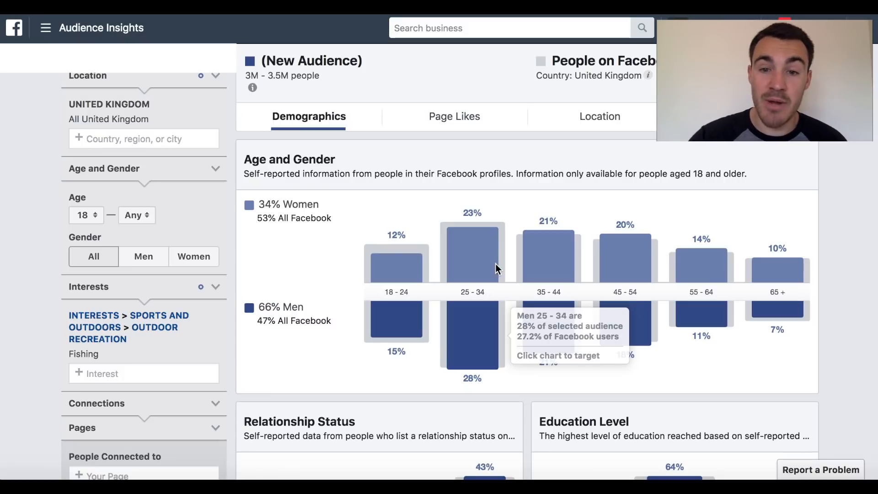
pyautogui.moveTo(476, 275)
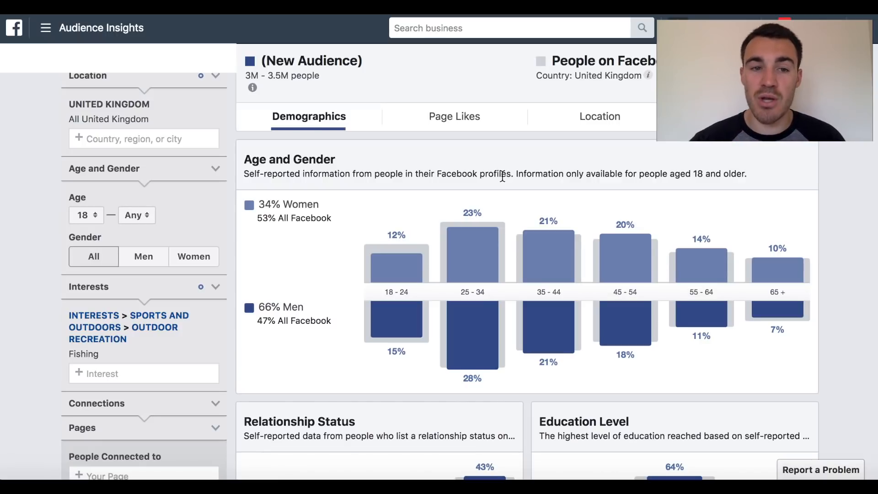
# Show the fishing audience's page likes, dismiss the audience size notice and examine the Top Categories
pyautogui.click(456, 117)
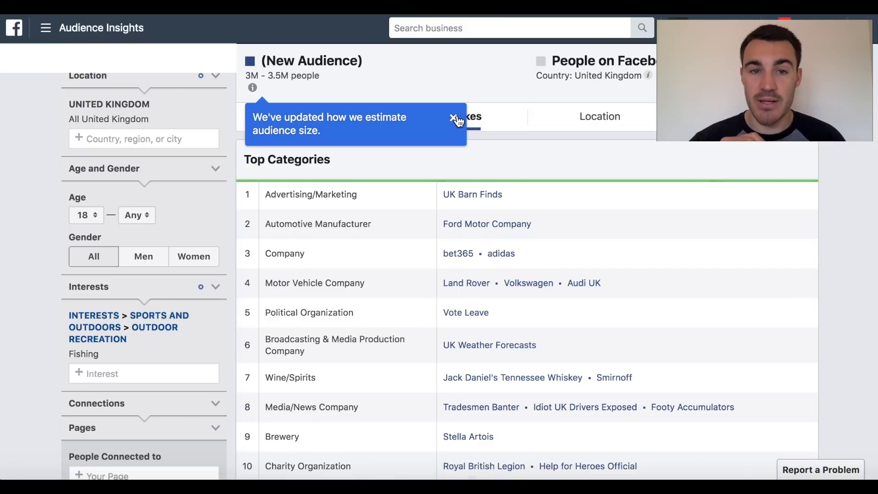
pyautogui.click(455, 119)
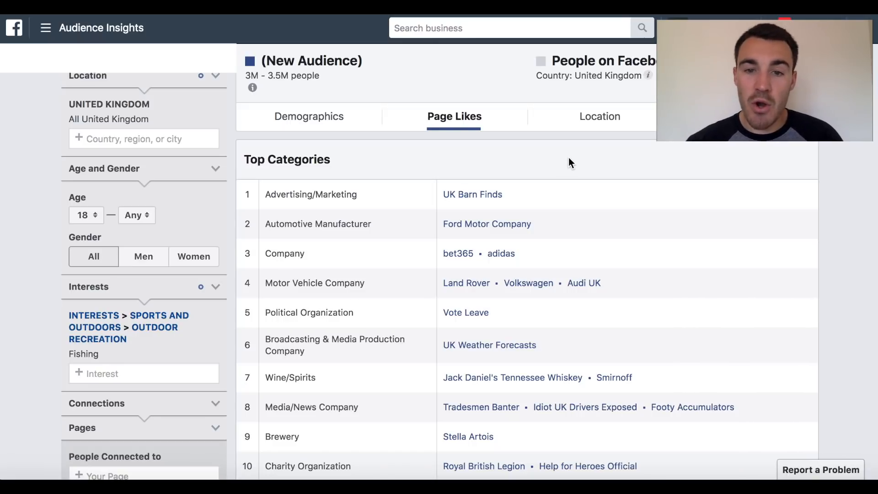
pyautogui.scroll(-1, 572, 196)
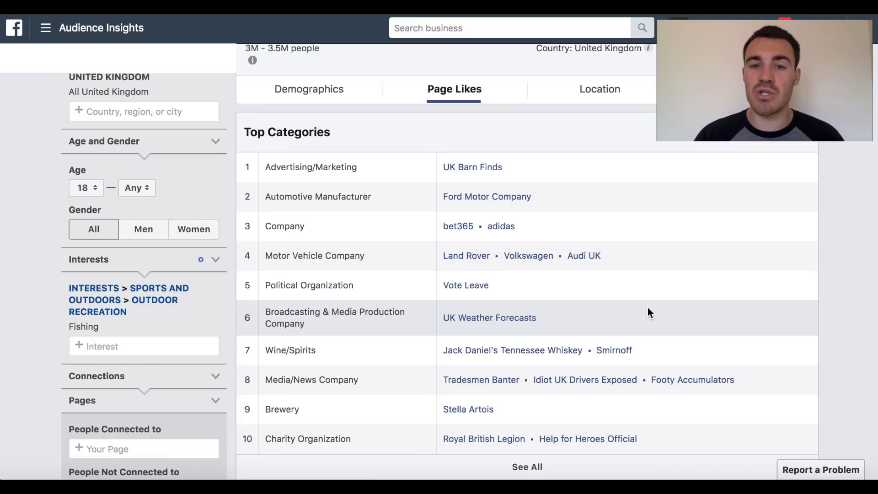
pyautogui.scroll(3, 336, 136)
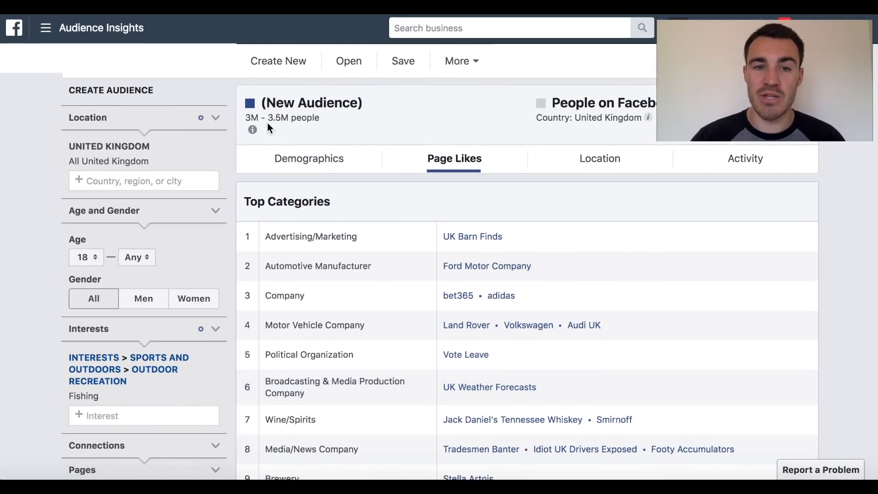
pyautogui.scroll(-2, 604, 283)
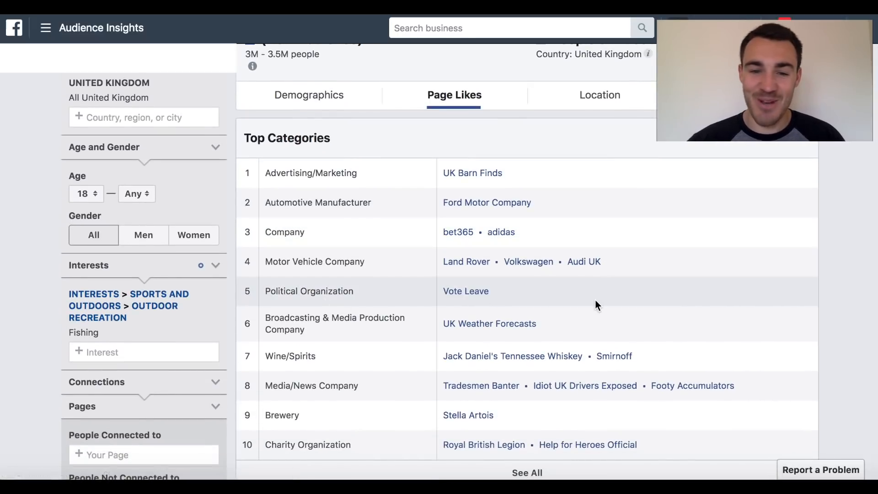
pyautogui.scroll(-1, 596, 300)
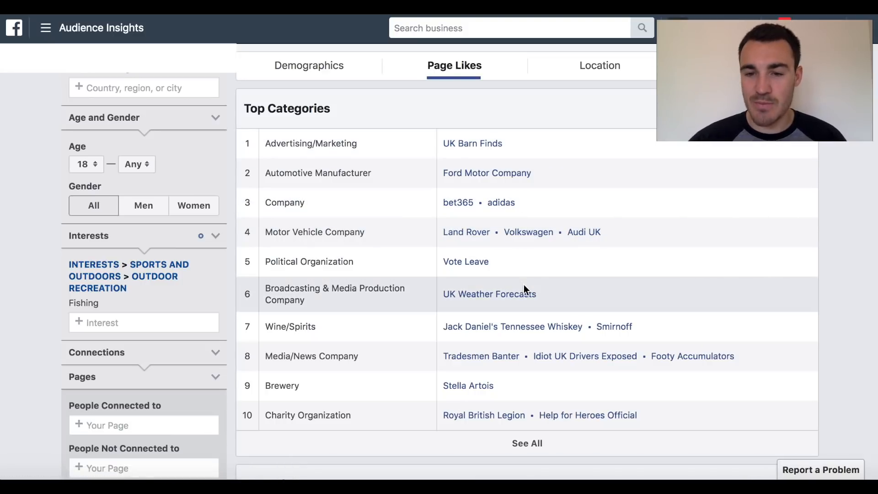
# Examine the fishing audience's Page Likes table by relevance and check what the Affinity score means
pyautogui.scroll(-3, 560, 343)
pyautogui.scroll(-4, 561, 343)
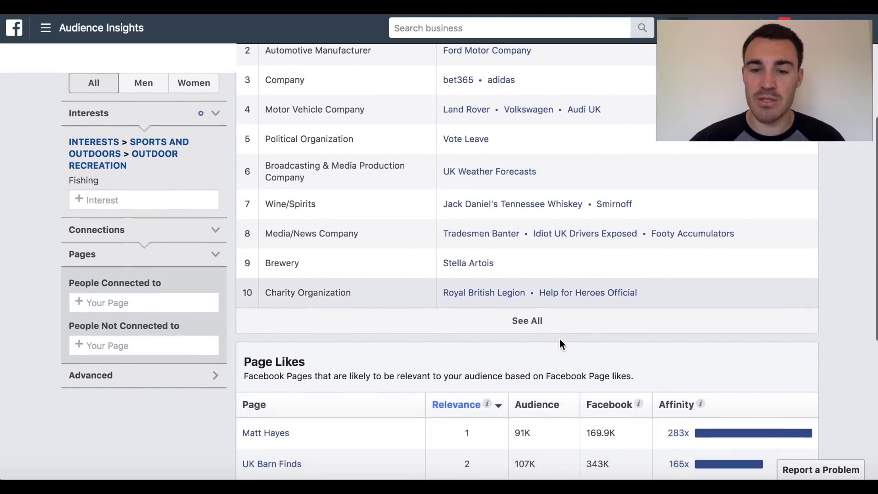
pyautogui.scroll(-3, 563, 294)
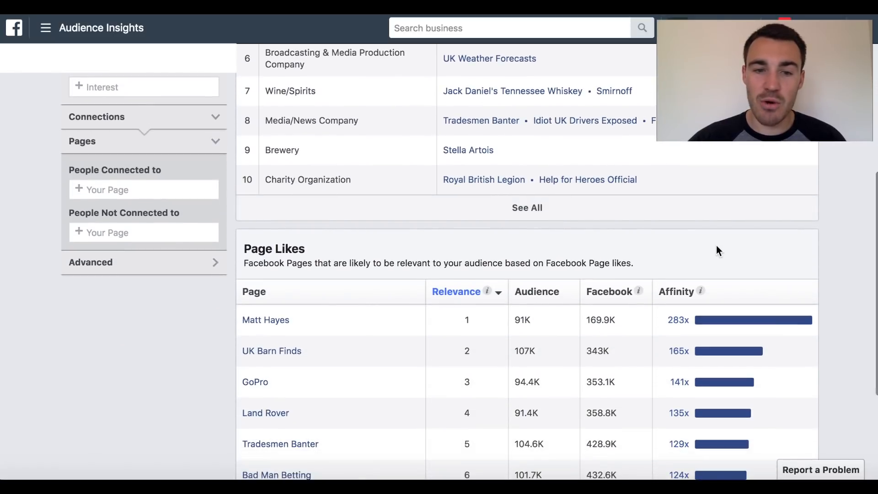
pyautogui.scroll(-4, 810, 245)
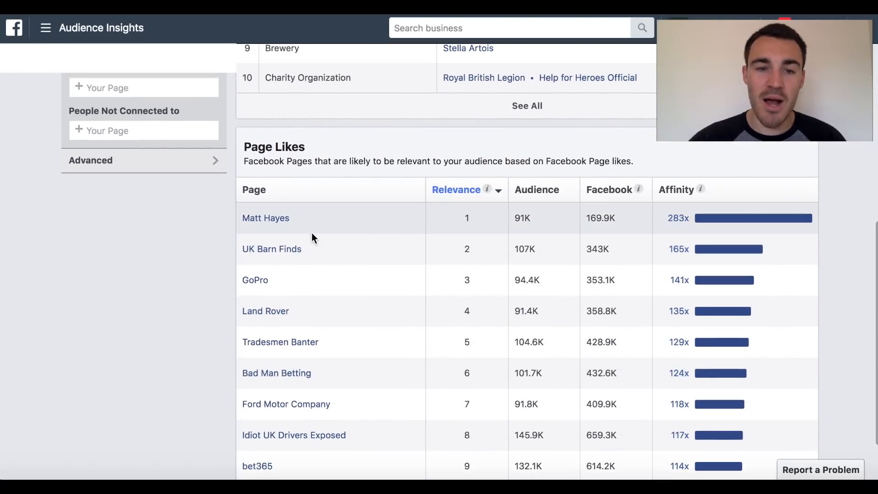
pyautogui.moveTo(701, 195)
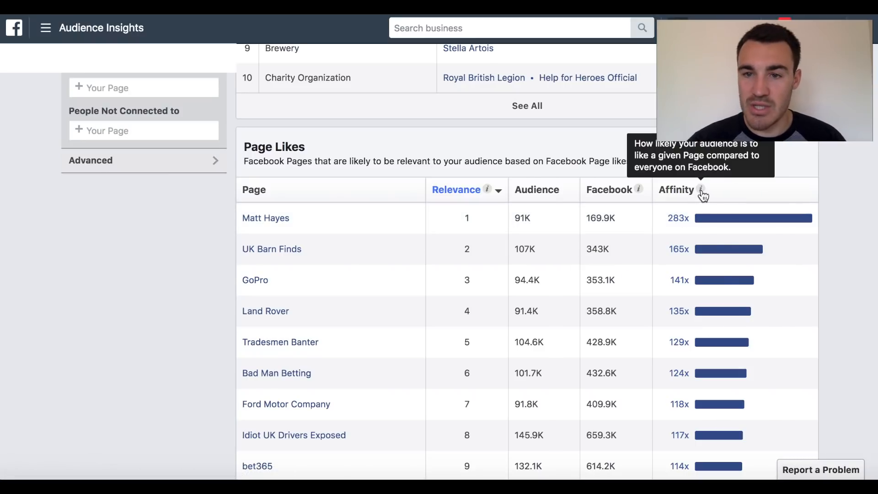
pyautogui.scroll(2, 713, 237)
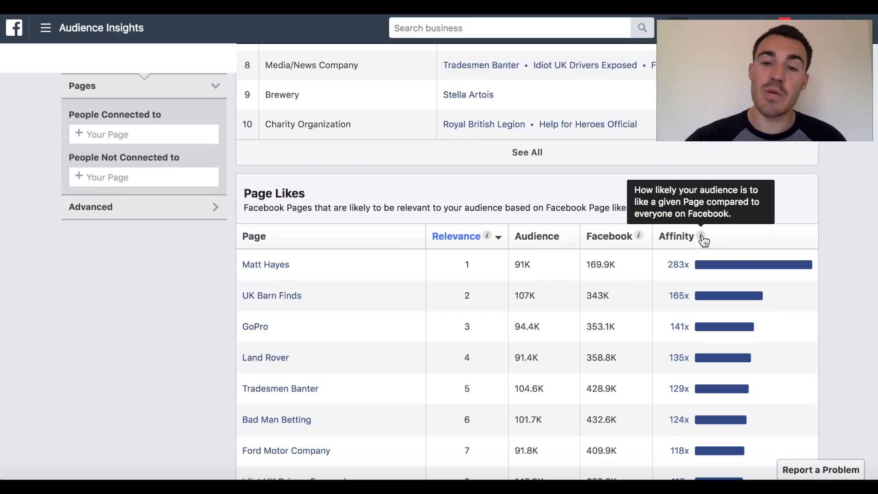
pyautogui.moveTo(677, 269)
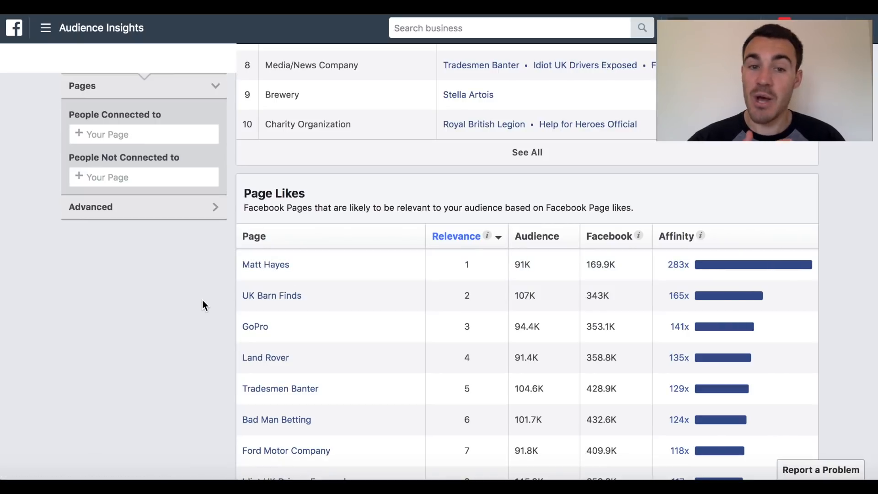
# Open the Matt Hayes page from the Page Likes table, review its content and community size, and return to Audience Insights
pyautogui.moveTo(261, 265)
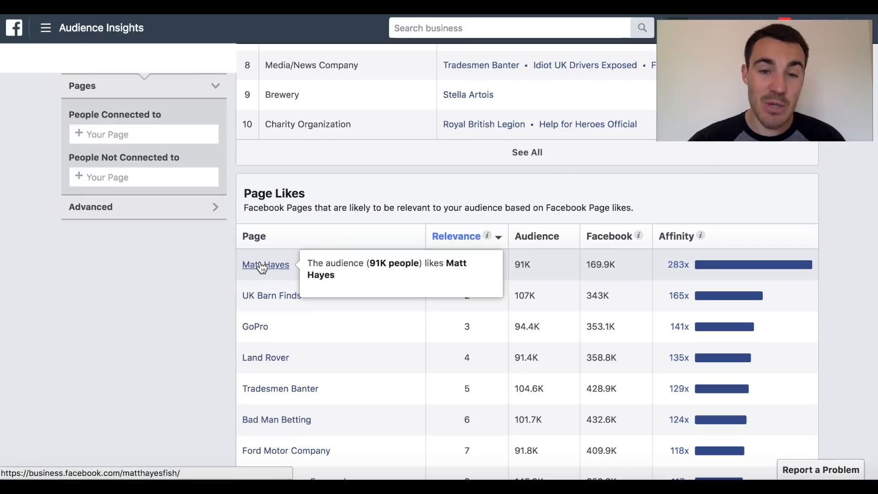
pyautogui.click(262, 265)
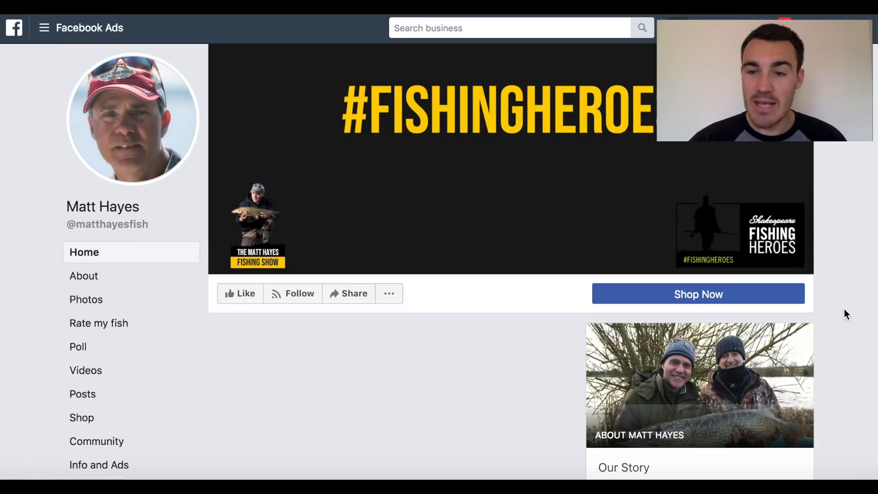
pyautogui.scroll(-3, 845, 309)
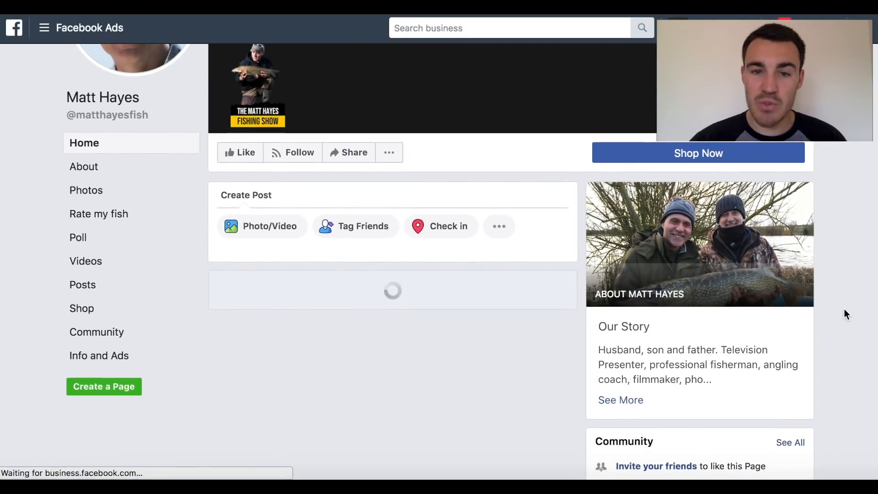
pyautogui.scroll(-2, 844, 308)
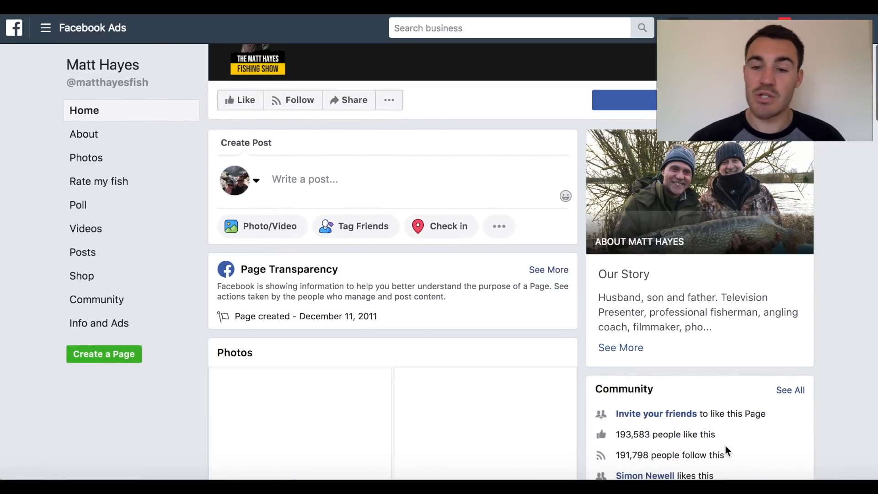
pyautogui.scroll(-5, 684, 435)
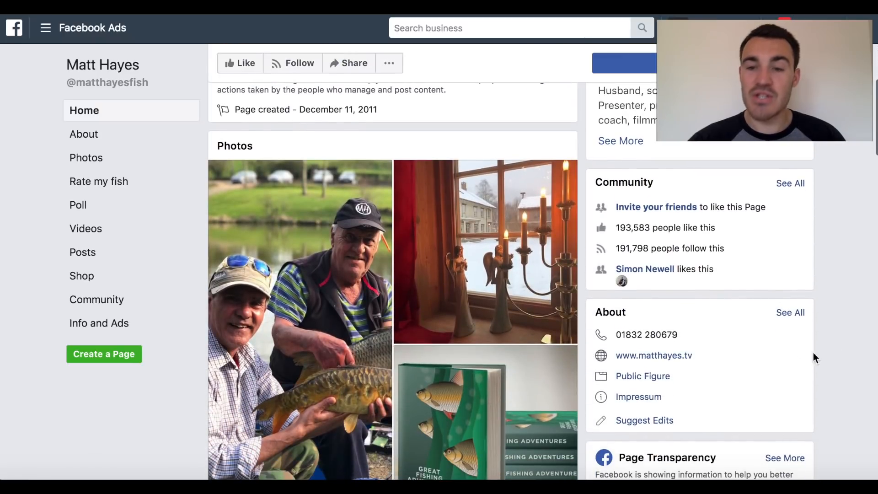
pyautogui.scroll(2, 844, 351)
pyautogui.scroll(5, 846, 351)
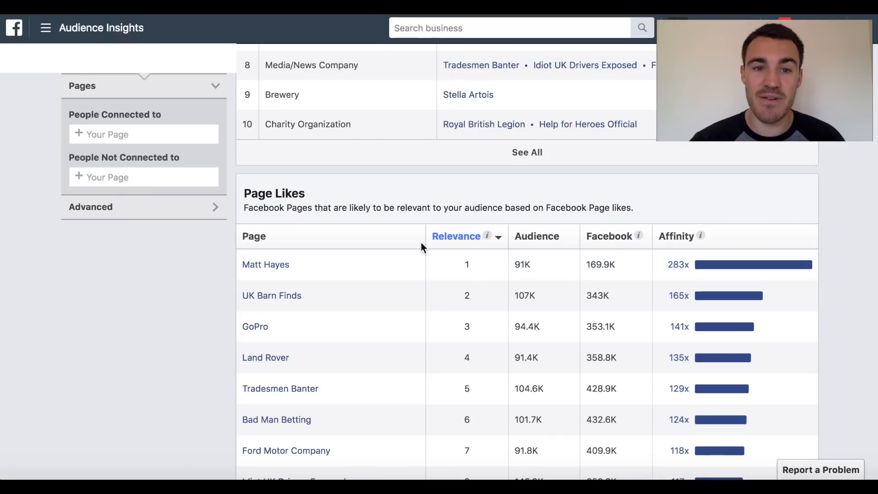
# Add the public figure Matt Hayes as an additional interest of the audience
pyautogui.scroll(5, 421, 242)
pyautogui.scroll(5, 421, 243)
pyautogui.moveTo(252, 129)
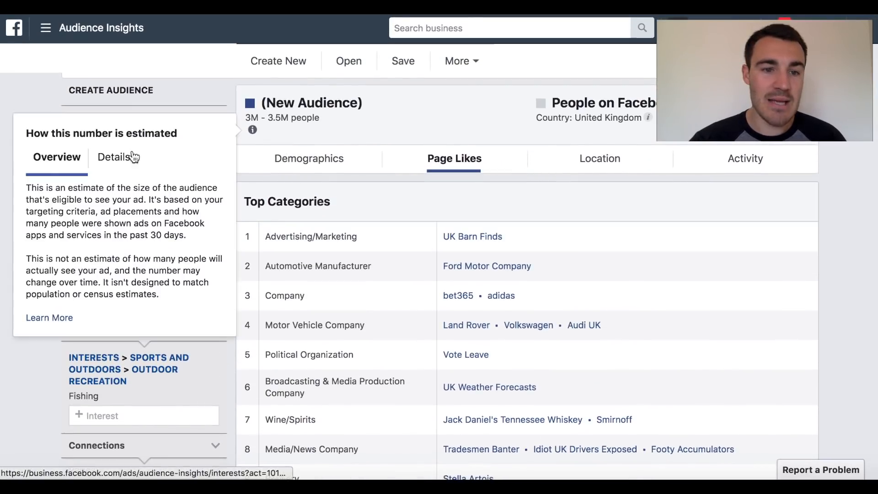
pyautogui.click(178, 414)
pyautogui.write('matt hayes')
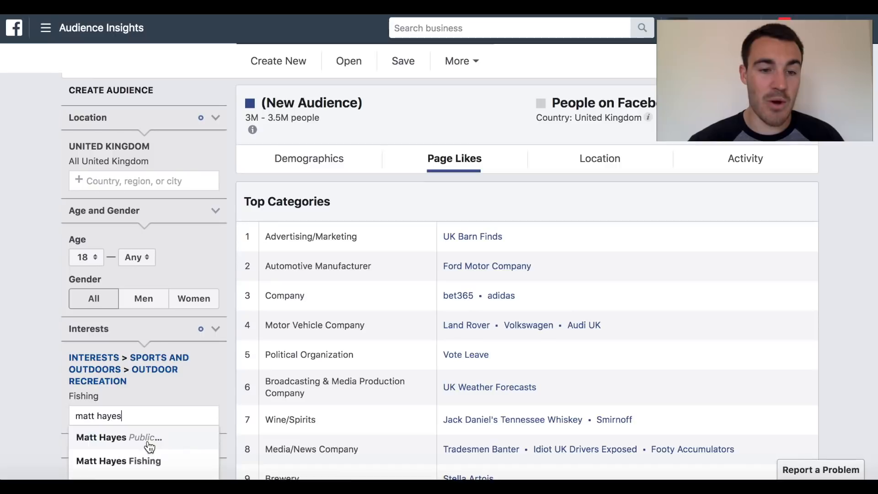
pyautogui.click(137, 438)
# Add Matt Hayes Fishing as another interest of the audience and dismiss the audience size notice
pyautogui.write('matt hayes')
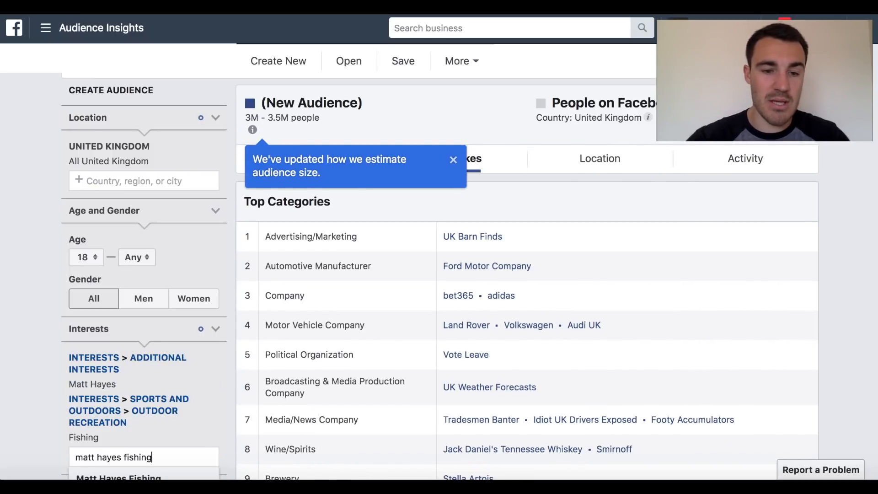
pyautogui.scroll(-2, 146, 407)
pyautogui.click(147, 408)
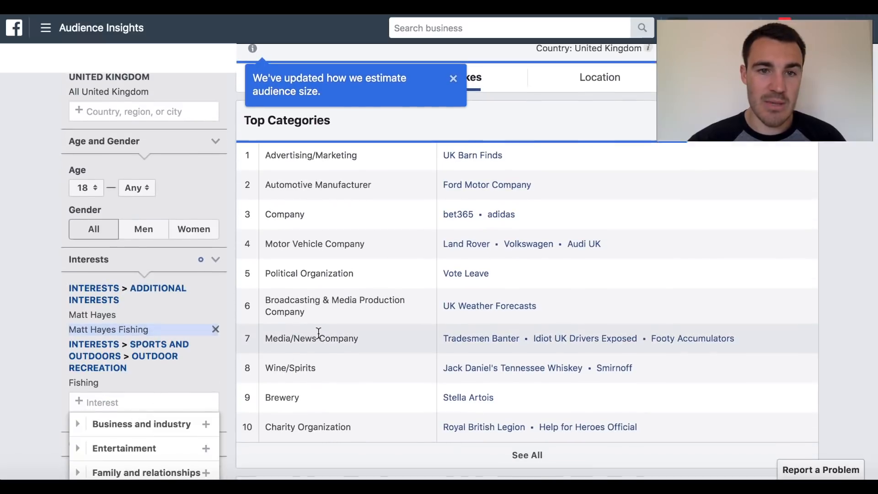
pyautogui.scroll(2, 319, 333)
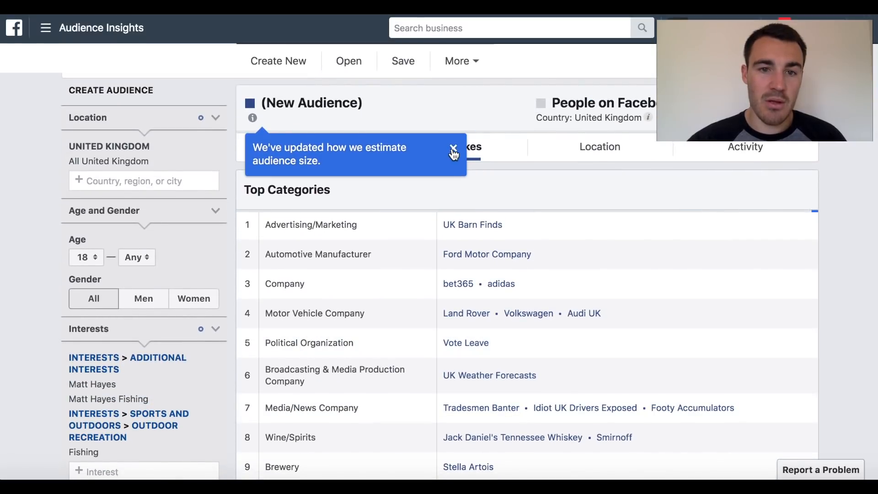
pyautogui.click(454, 164)
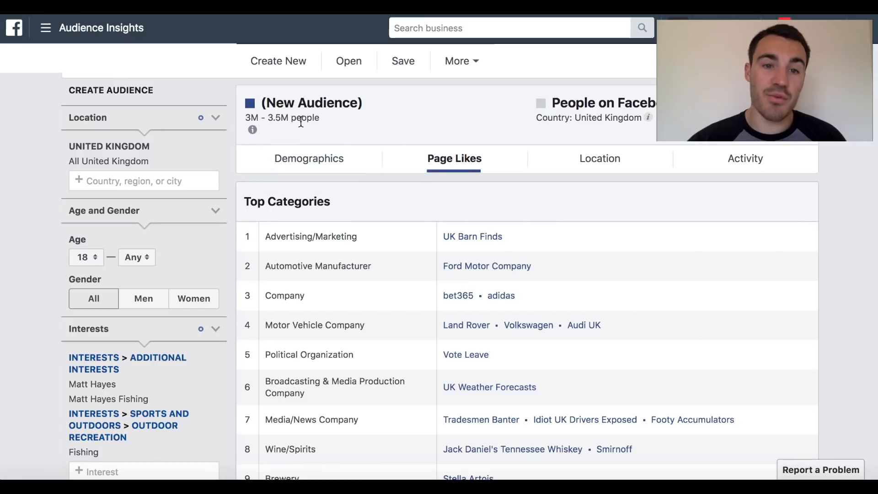
# Remove the Fishing interest under Sports and Outdoors from the audience and dismiss the audience size notice
pyautogui.scroll(-1, 133, 407)
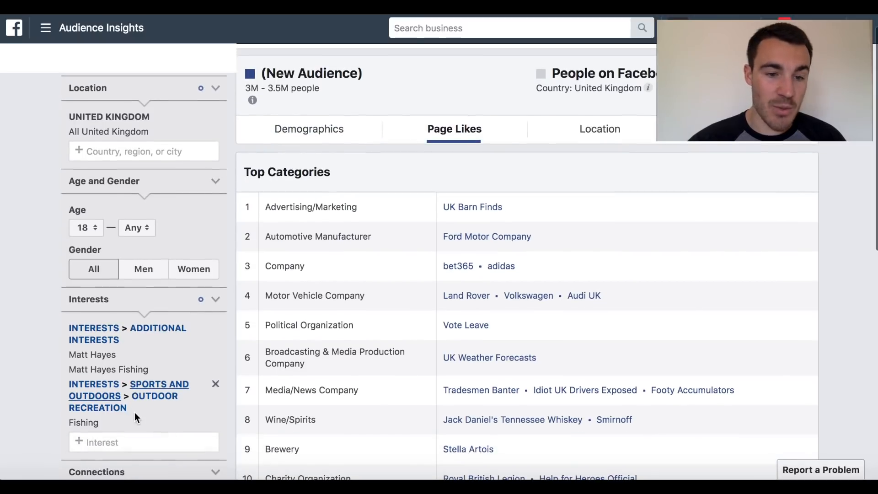
pyautogui.click(216, 385)
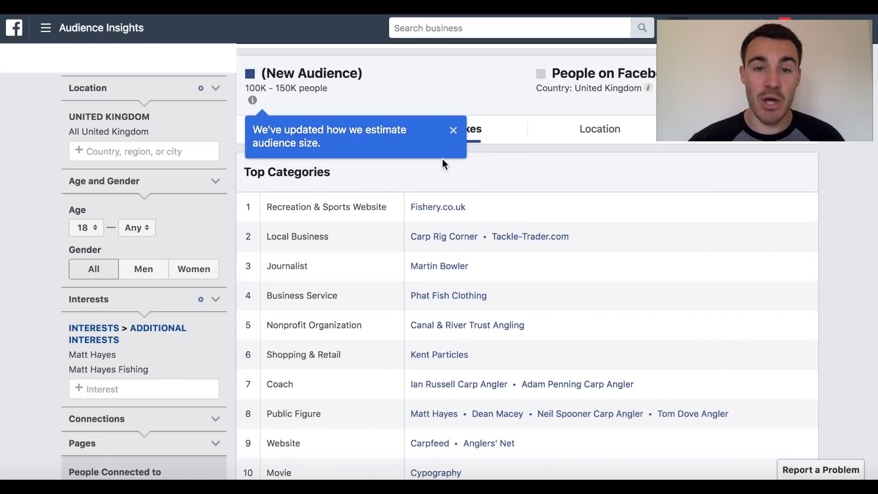
pyautogui.click(454, 130)
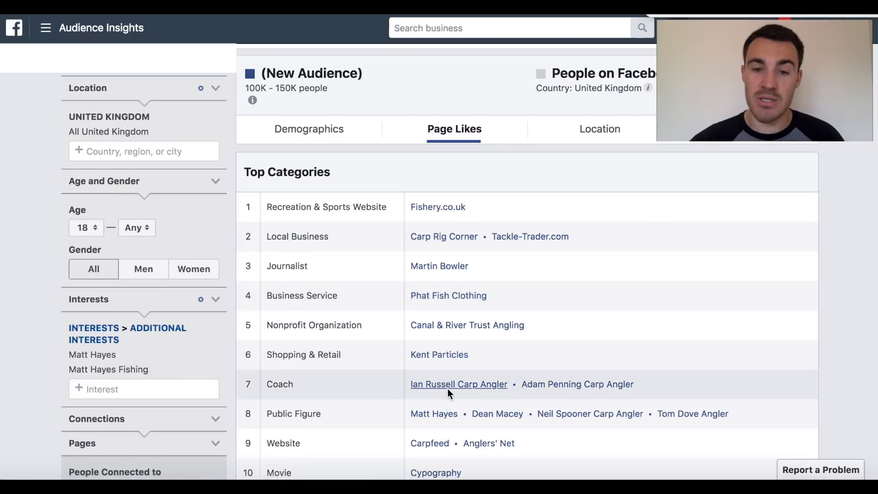
# Examine the Page Likes table of the Matt Hayes audience for relevant pages and their affinity scores
pyautogui.scroll(-3, 448, 388)
pyautogui.scroll(-4, 448, 391)
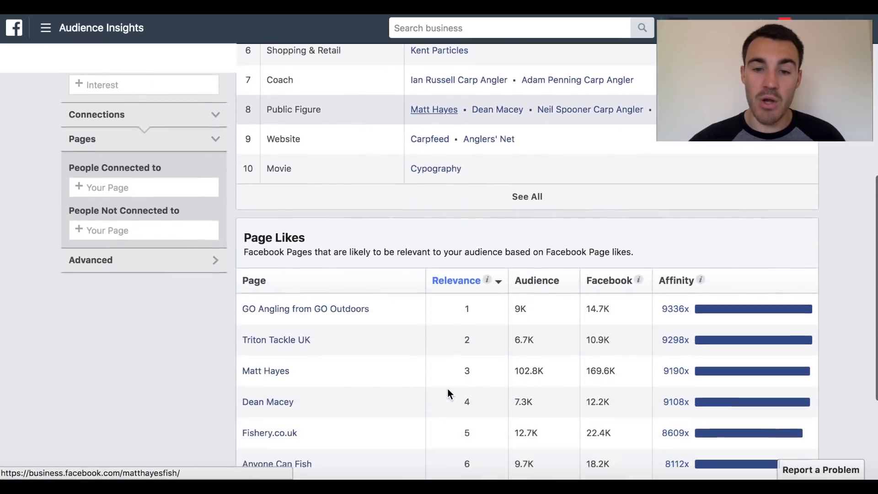
pyautogui.moveTo(289, 294)
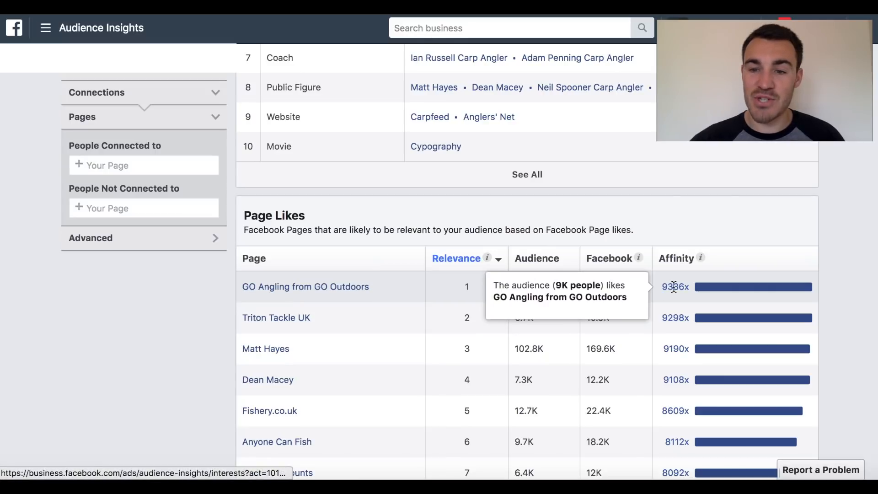
# Open the GO Angling from GO Outdoors page, review its description and community size, and return to Audience Insights
pyautogui.click(326, 287)
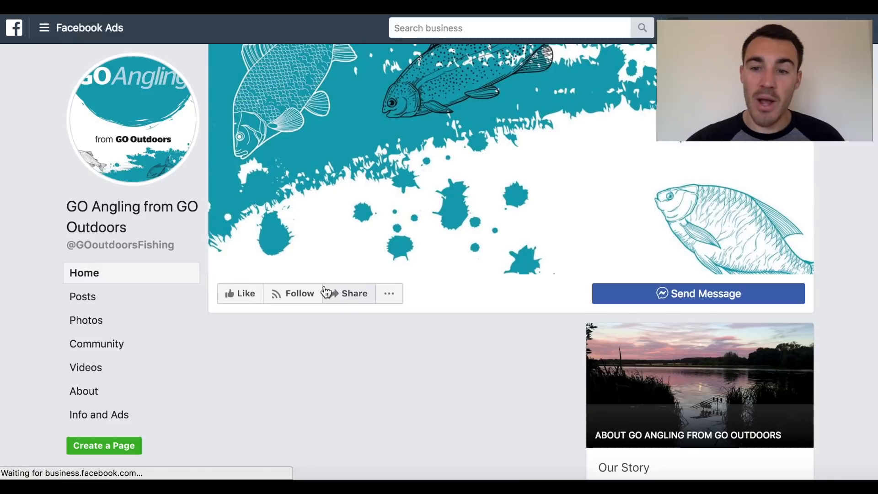
pyautogui.scroll(-3, 846, 236)
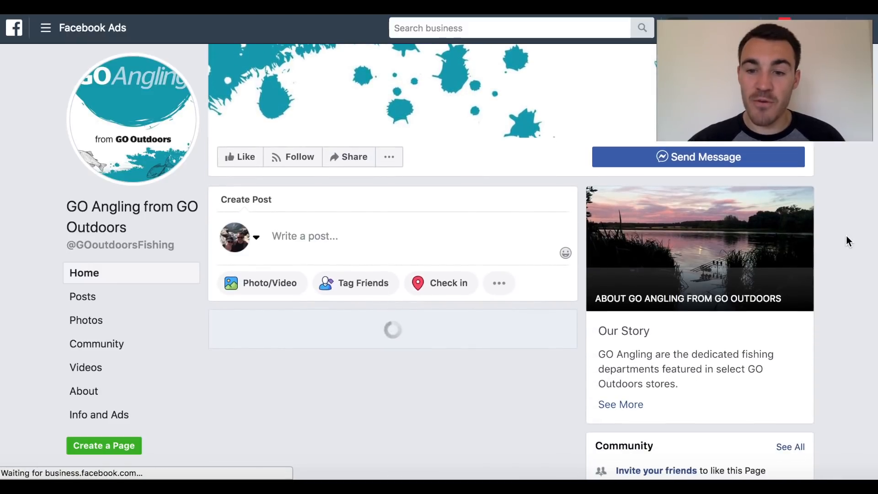
pyautogui.scroll(-2, 846, 235)
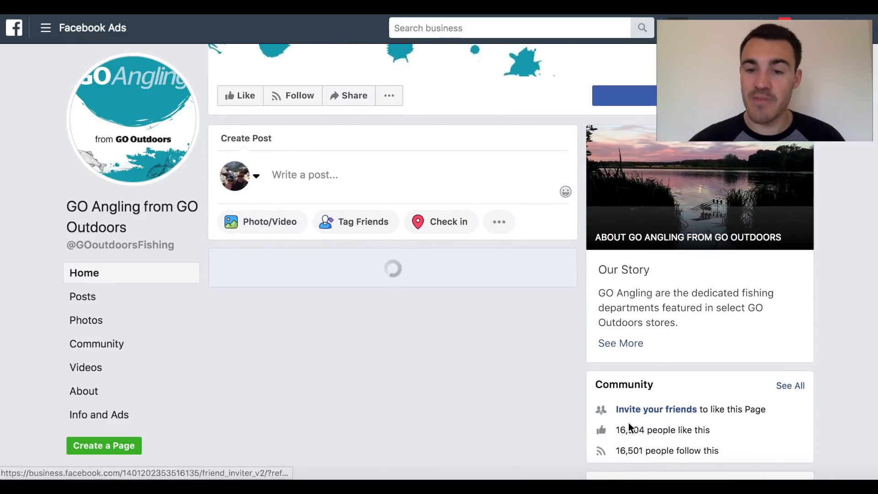
pyautogui.scroll(4, 509, 217)
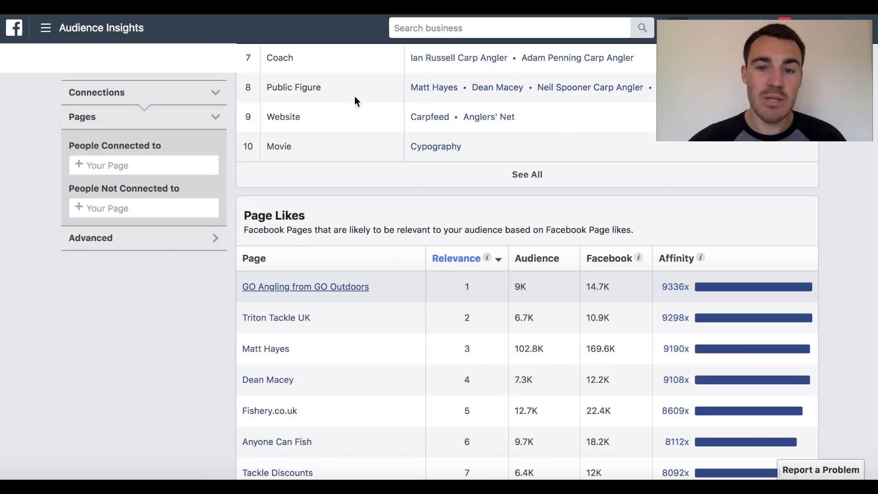
# Look through the other angling pages in the Page Likes table, from Triton Tackle UK down to Fishery.co.uk
pyautogui.scroll(1, 505, 311)
pyautogui.moveTo(290, 348)
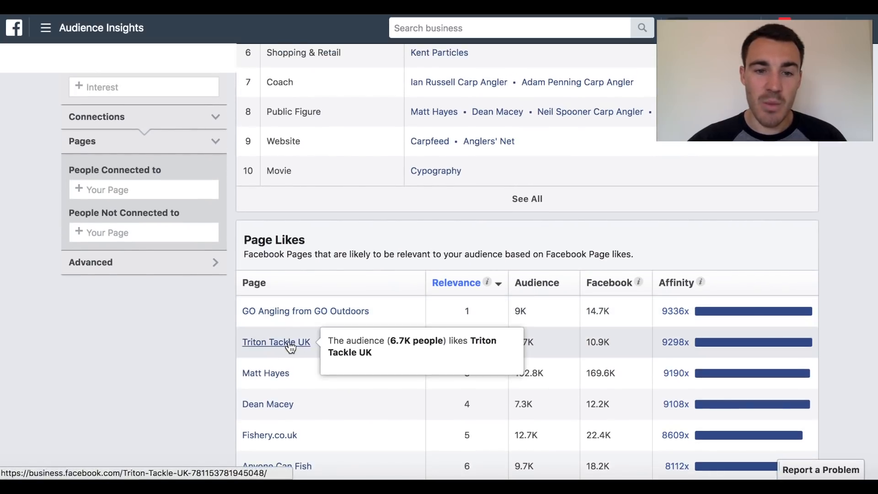
pyautogui.scroll(-1, 304, 311)
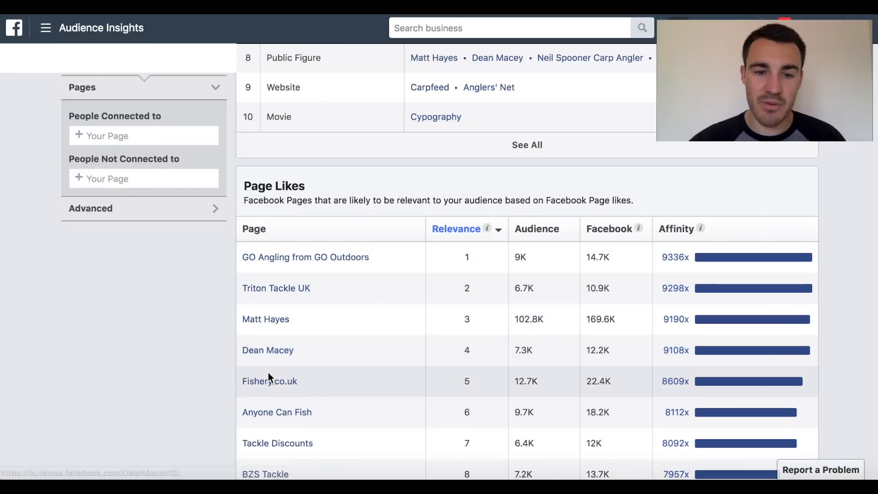
# Look through the remaining angling pages in the Page Likes table, from Anyone Can Fish down to Carp Rig Corner
pyautogui.scroll(-1, 268, 380)
pyautogui.moveTo(277, 377)
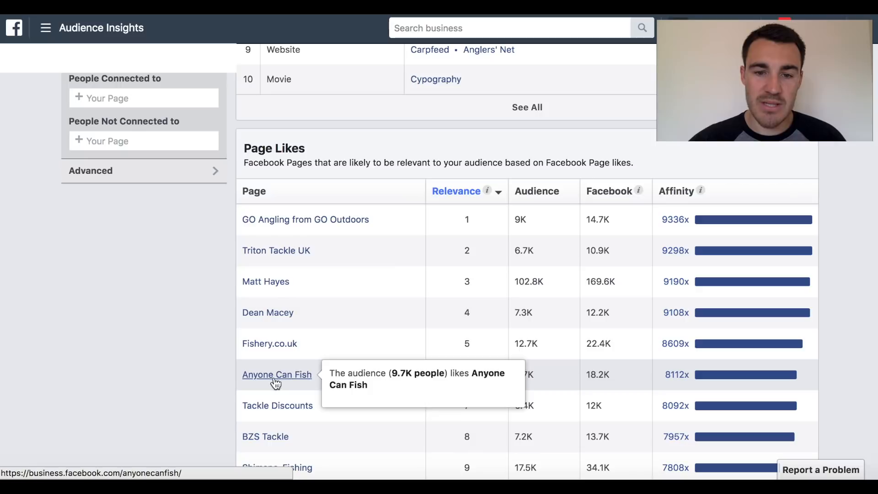
pyautogui.scroll(-2, 277, 405)
pyautogui.moveTo(280, 402)
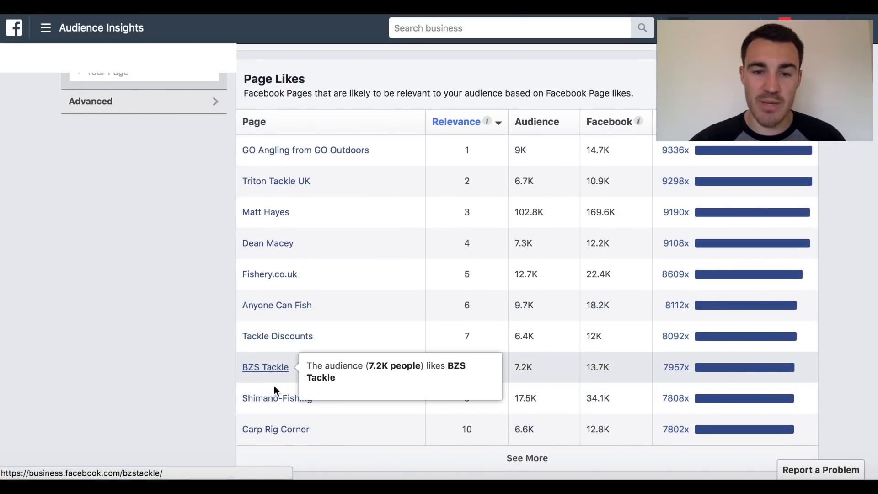
pyautogui.moveTo(276, 428)
pyautogui.scroll(-1, 276, 428)
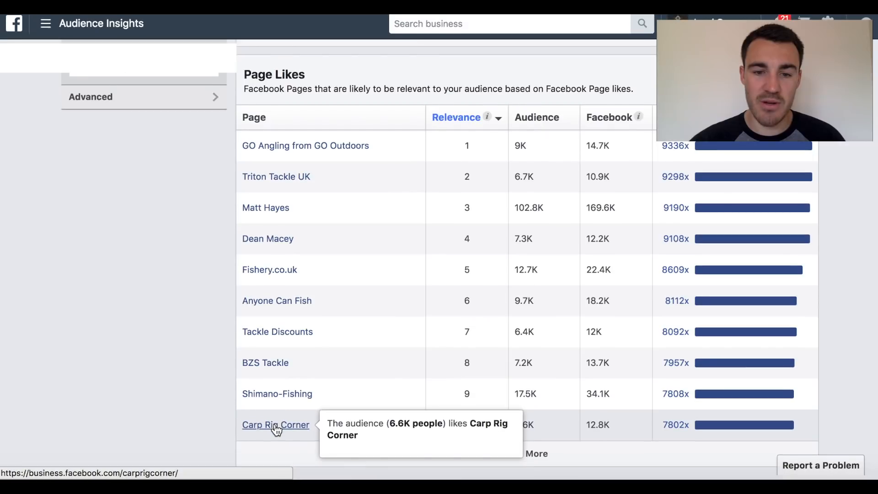
# Open the Phat Fish Clothing page from Top Categories, review its community size, and return to Audience Insights
pyautogui.scroll(12, 215, 361)
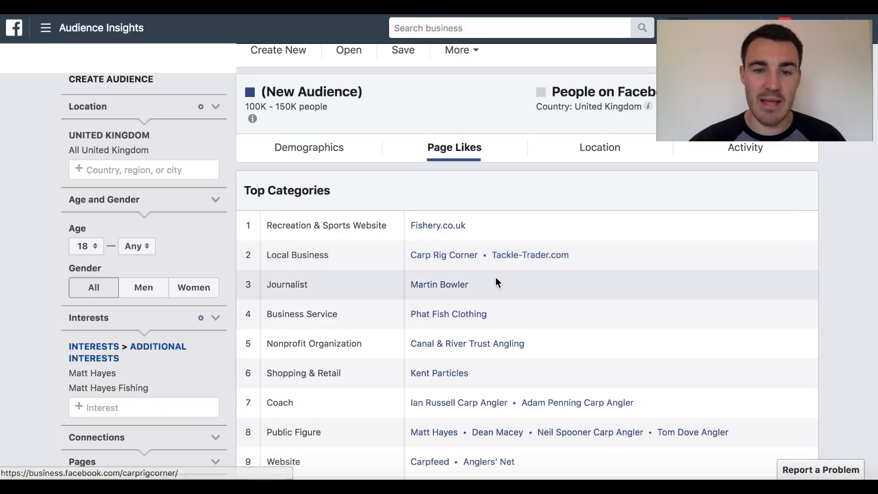
pyautogui.scroll(-1, 496, 277)
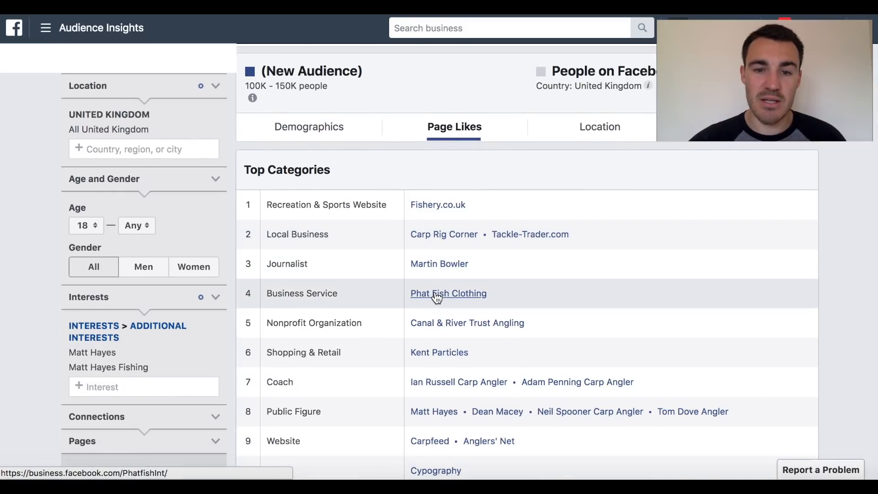
pyautogui.click(473, 299)
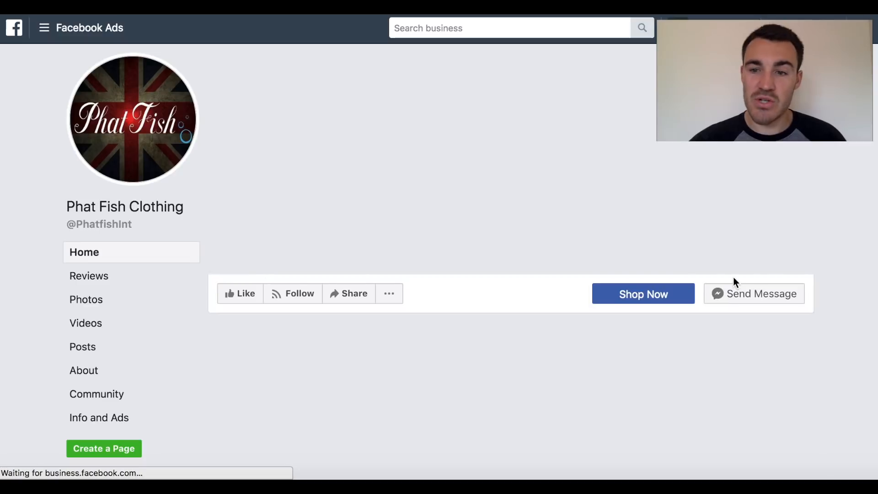
pyautogui.scroll(-4, 835, 261)
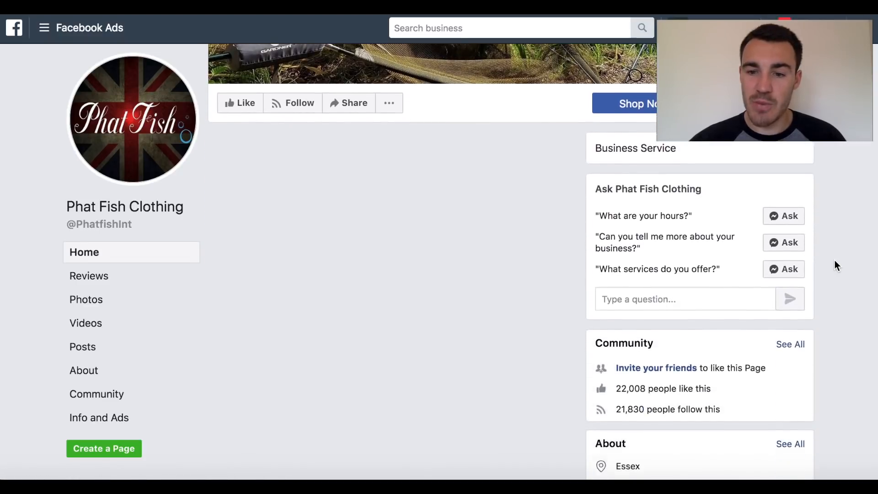
pyautogui.scroll(5, 849, 292)
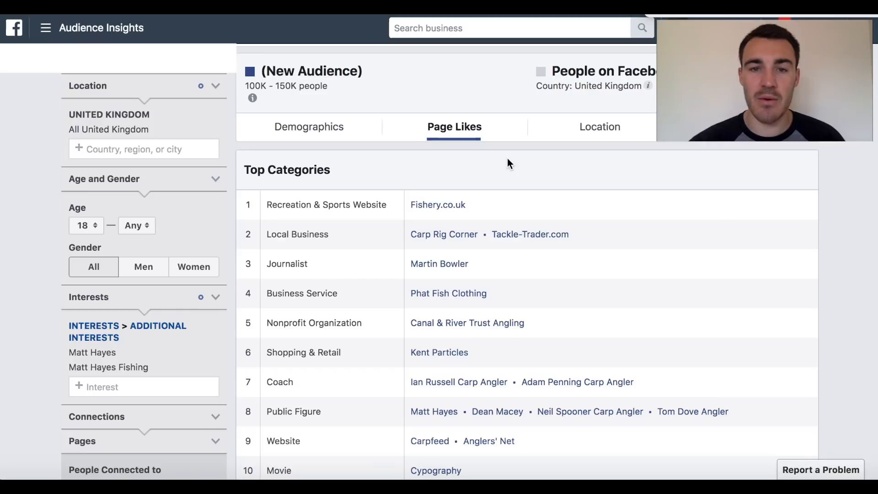
# Open the Canal & River Trust Angling page from Top Categories, review its story and community size, and return to Audience Insights
pyautogui.scroll(-1, 534, 312)
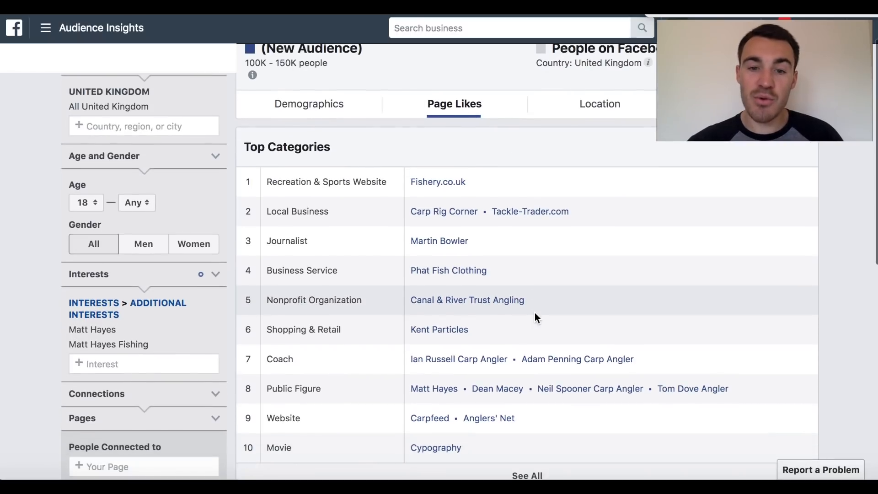
pyautogui.click(478, 304)
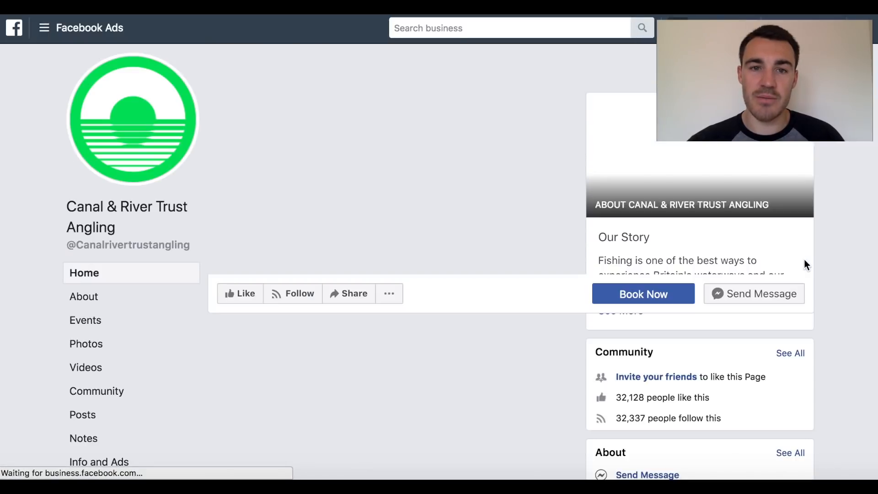
pyautogui.scroll(-2, 846, 298)
pyautogui.scroll(-4, 847, 297)
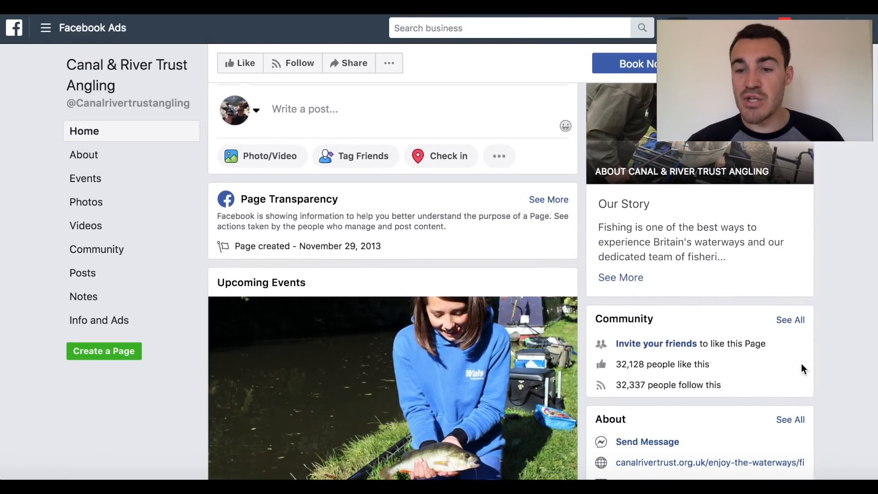
pyautogui.scroll(3, 801, 364)
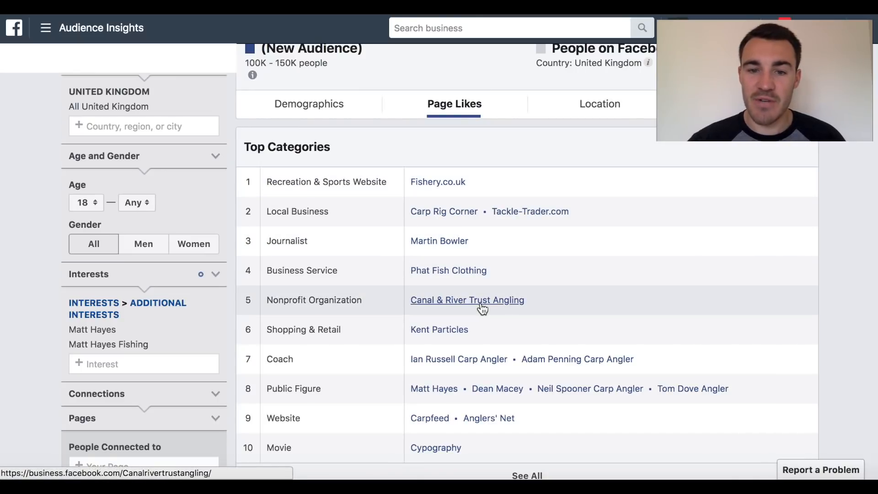
pyautogui.scroll(-9, 480, 308)
pyautogui.scroll(7, 306, 297)
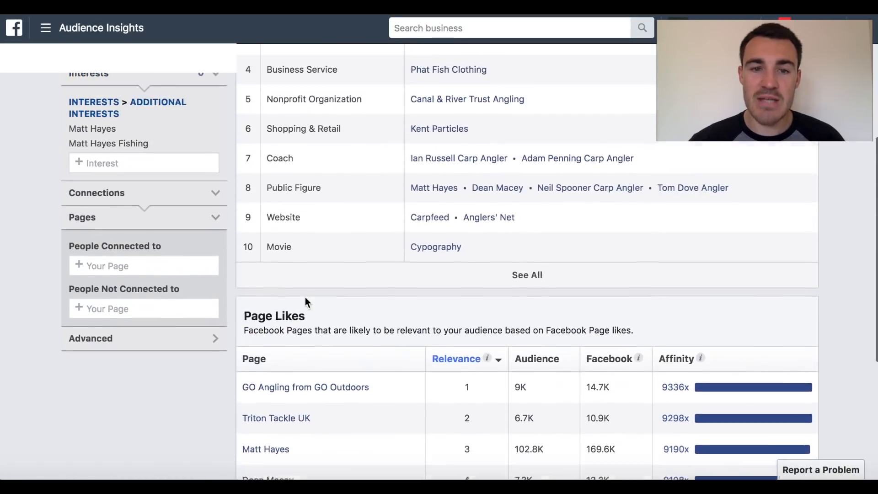
pyautogui.scroll(4, 403, 267)
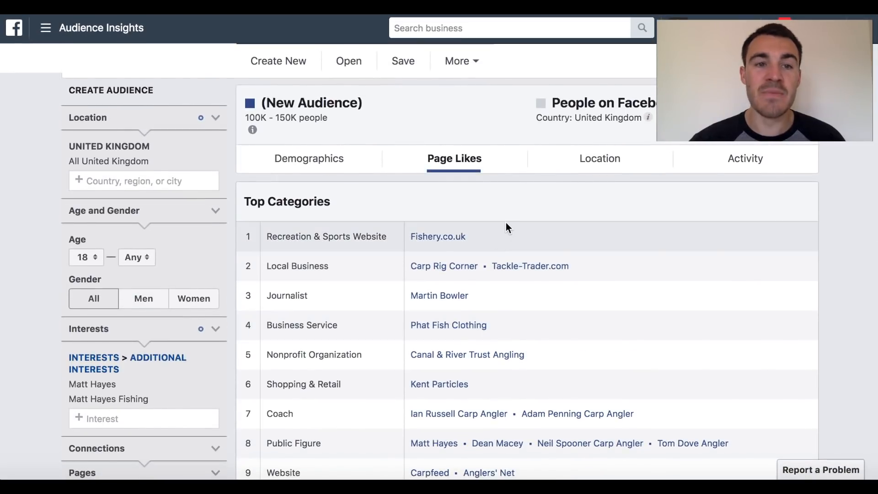
# Switch to Ads Manager and open the Example Targeting ad set of Example Campaign for editing
pyautogui.click(45, 27)
pyautogui.click(42, 133)
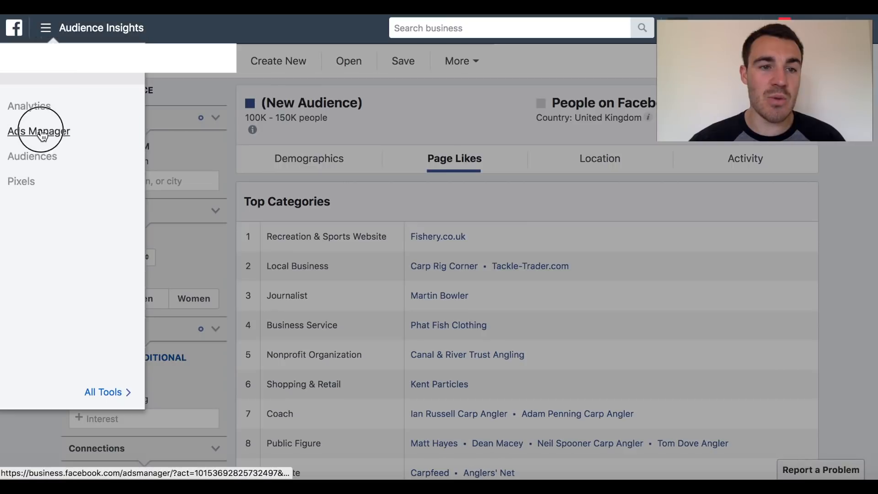
pyautogui.click(548, 152)
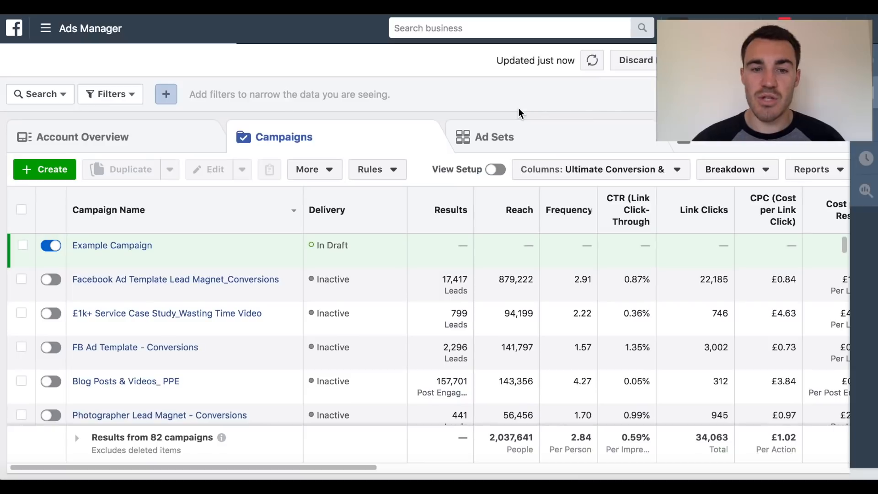
pyautogui.click(101, 246)
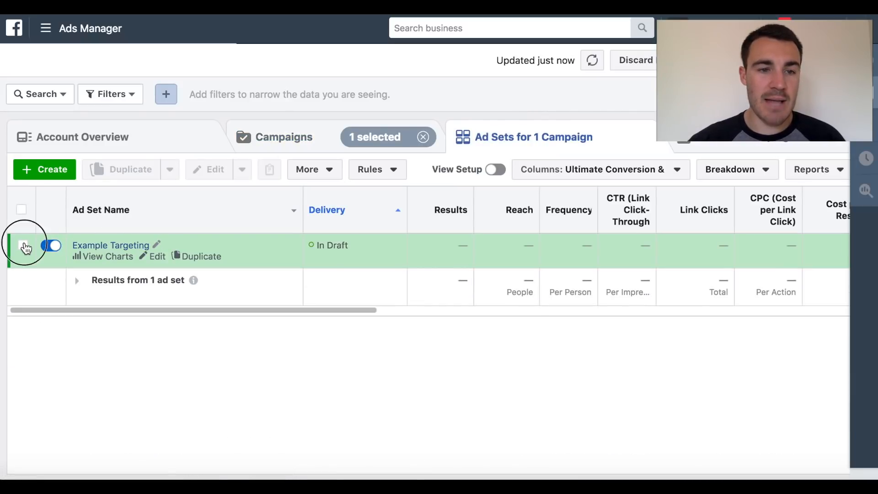
pyautogui.click(23, 245)
pyautogui.click(206, 170)
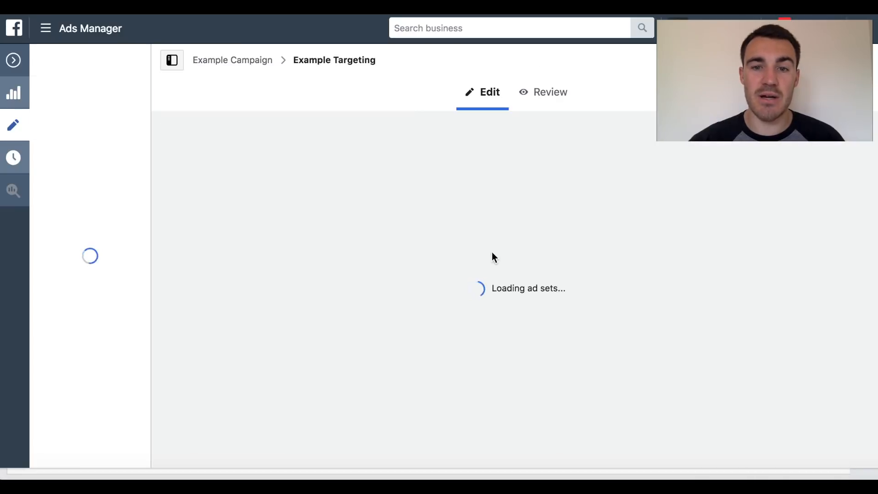
# Set the ad set's audience age range to 25 to 65+
pyautogui.scroll(-3, 431, 271)
pyautogui.scroll(-8, 431, 271)
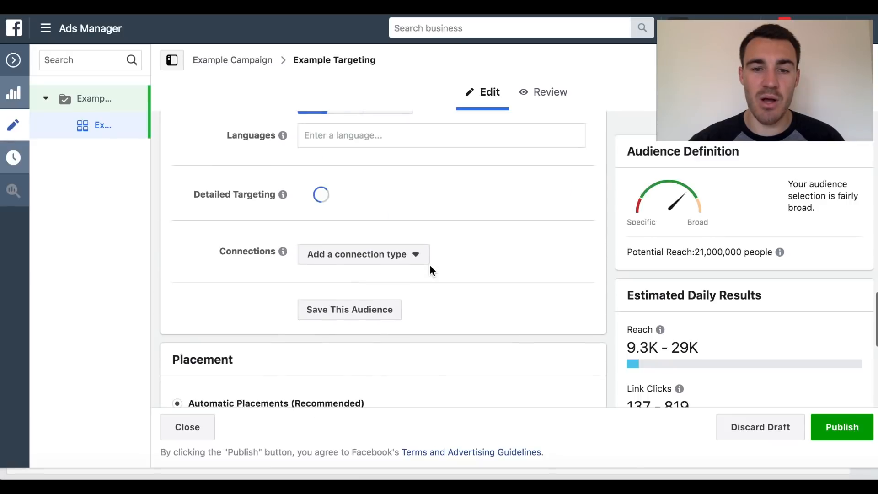
pyautogui.scroll(2, 430, 265)
pyautogui.scroll(-4, 430, 266)
pyautogui.scroll(10, 430, 265)
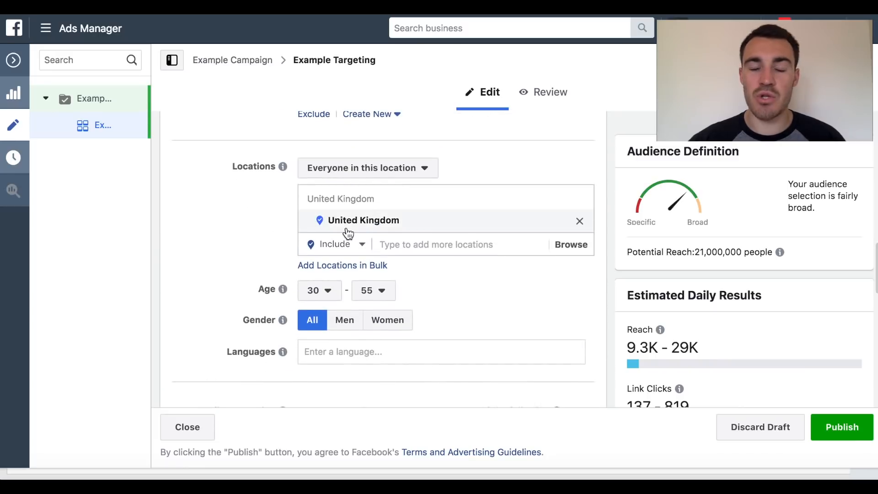
pyautogui.click(332, 296)
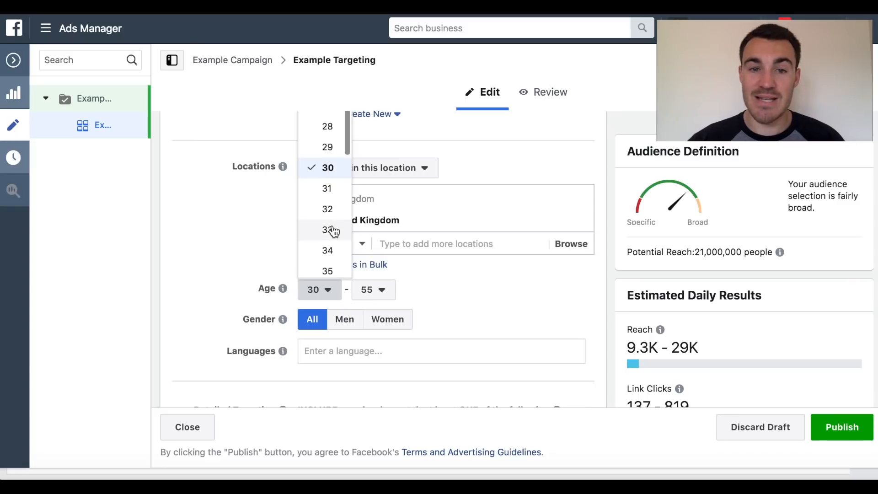
pyautogui.scroll(3, 334, 231)
pyautogui.click(330, 155)
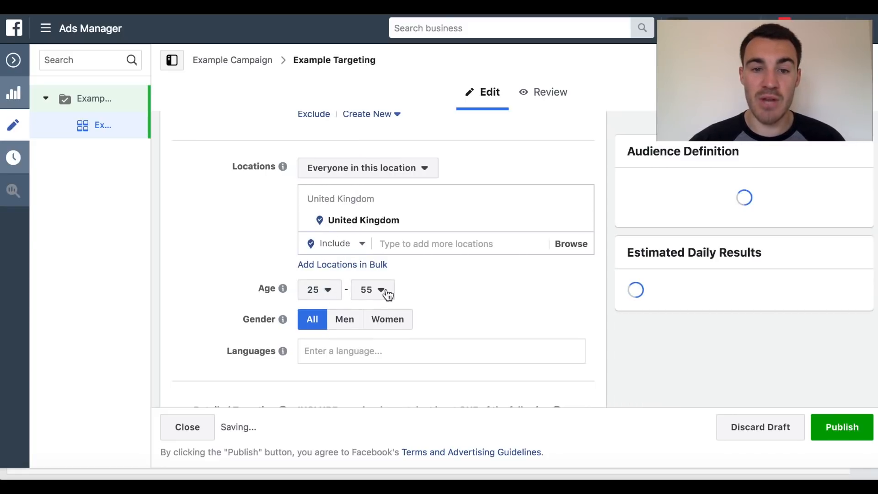
pyautogui.click(388, 295)
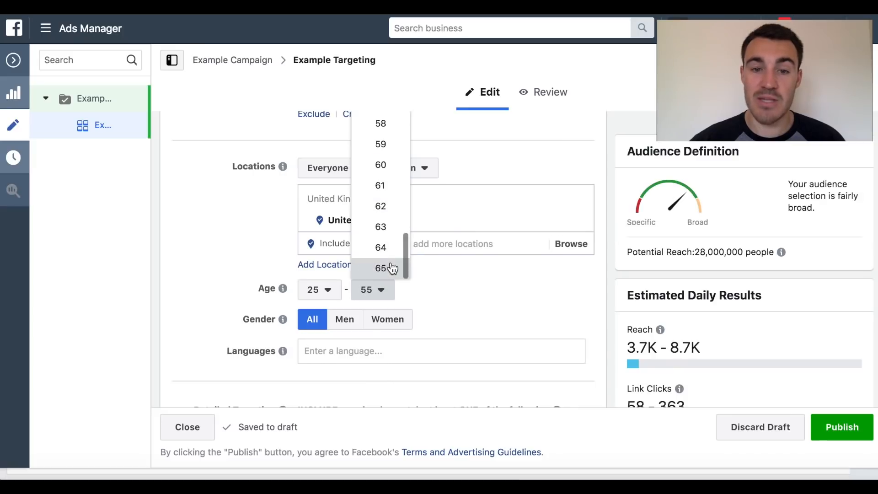
pyautogui.click(384, 268)
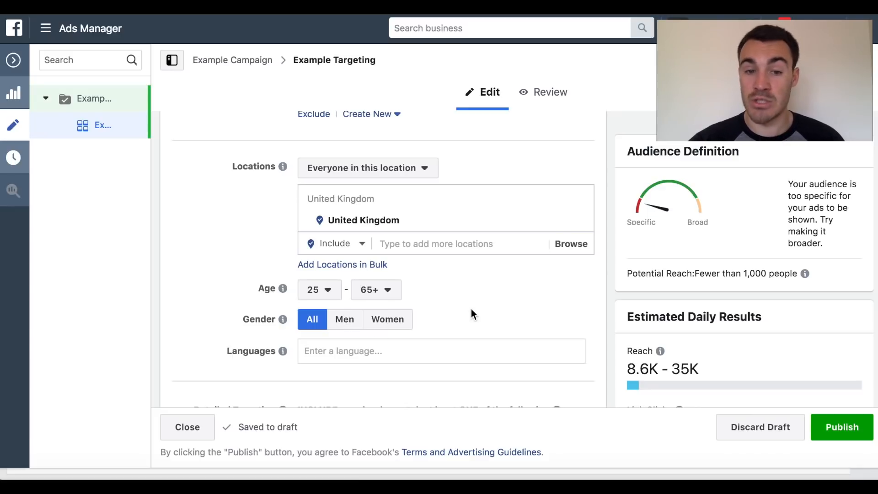
# Add Matt Hayes as an interest in the ad set's detailed targeting
pyautogui.scroll(-3, 472, 311)
pyautogui.click(386, 310)
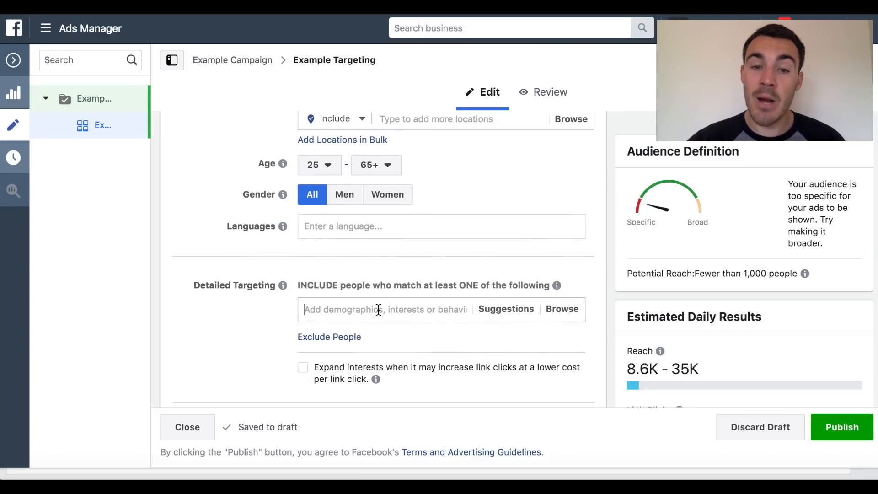
pyautogui.write('matt hayes')
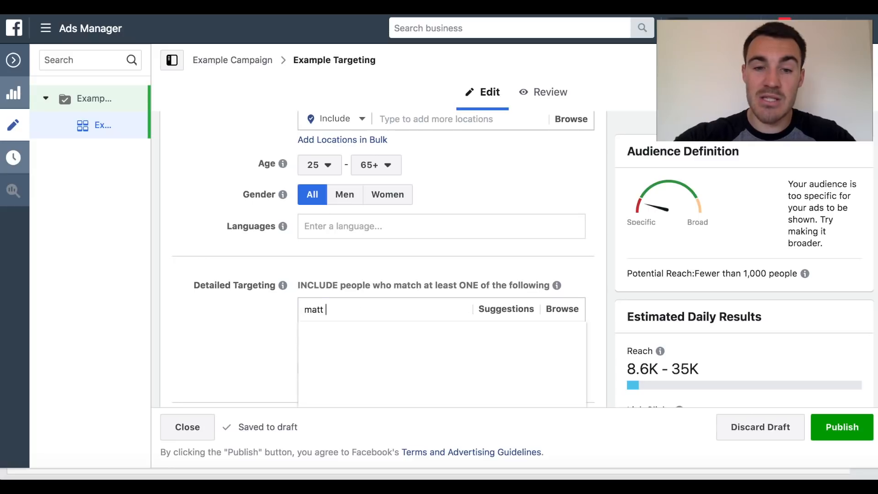
pyautogui.moveTo(415, 337)
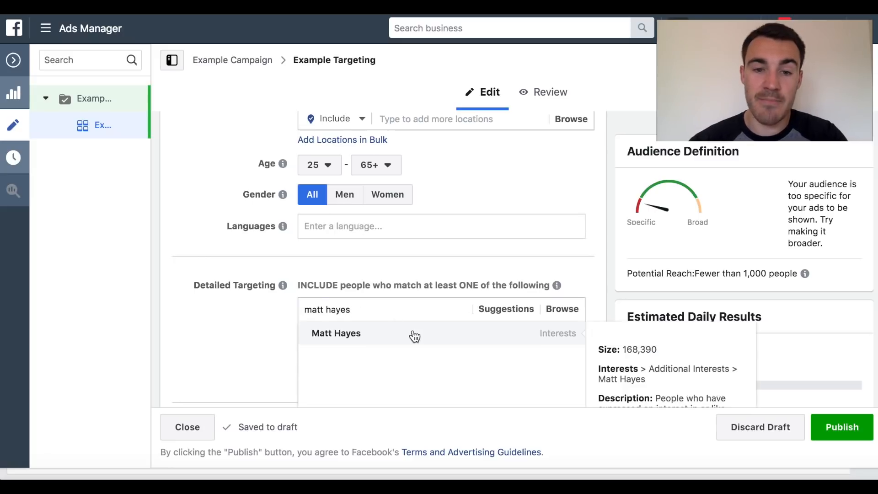
pyautogui.click(379, 337)
pyautogui.scroll(-1, 241, 330)
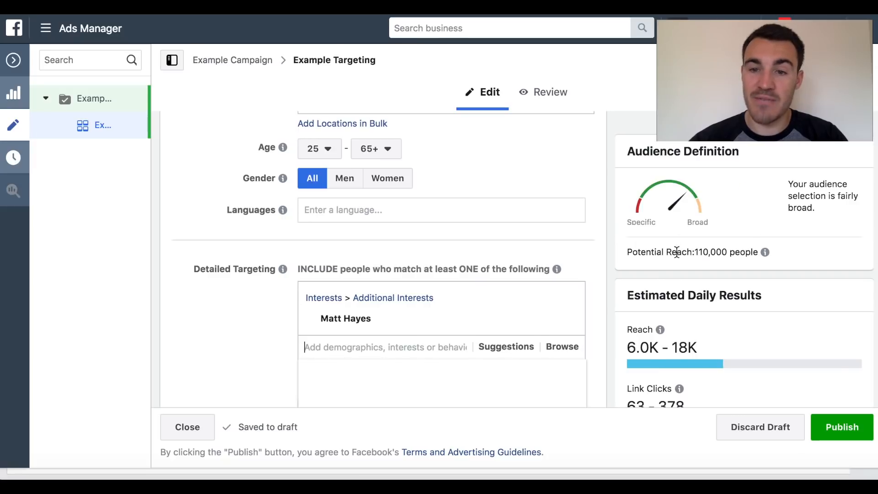
# Search the detailed targeting options for "phat fishing" and clear the search text
pyautogui.scroll(-2, 453, 300)
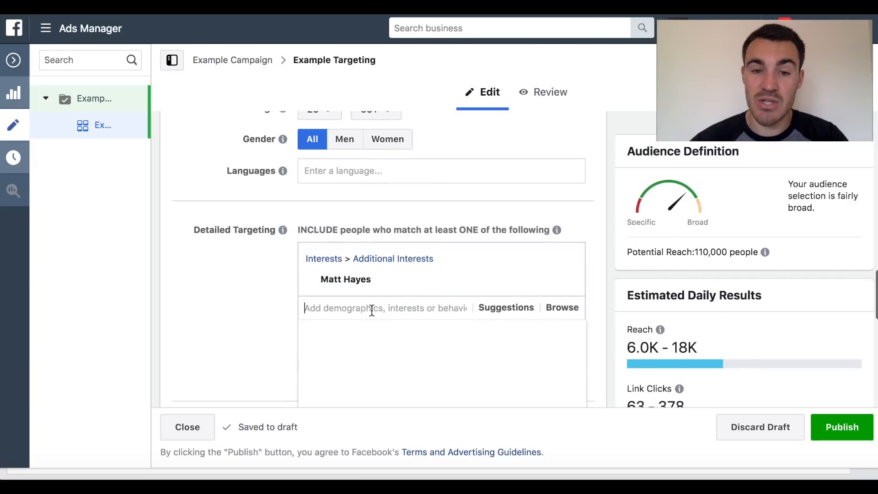
pyautogui.click(370, 311)
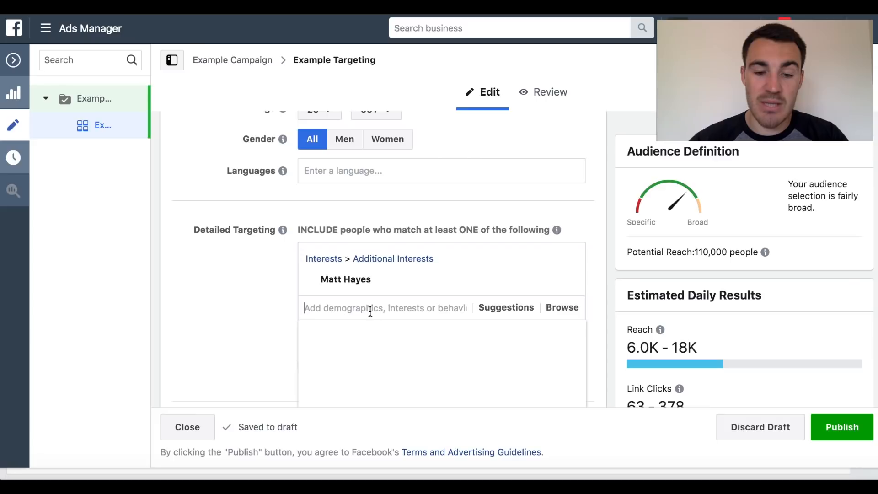
pyautogui.write('phat ')
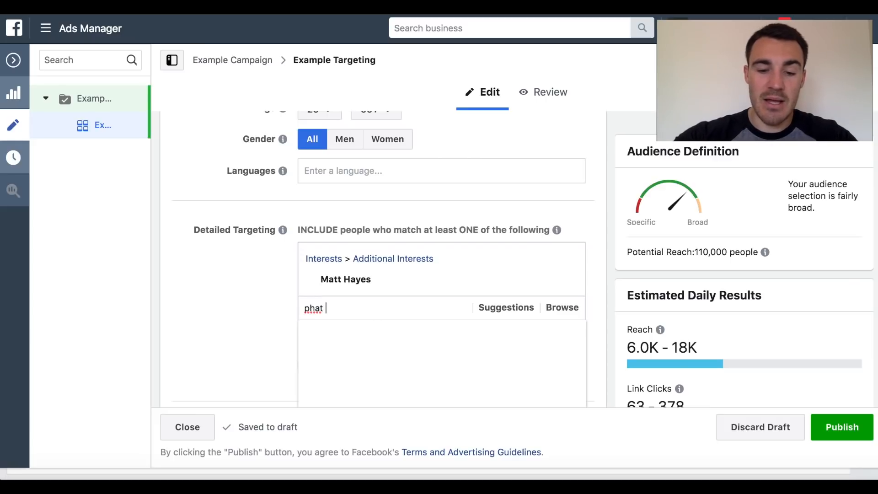
pyautogui.write('fishing')
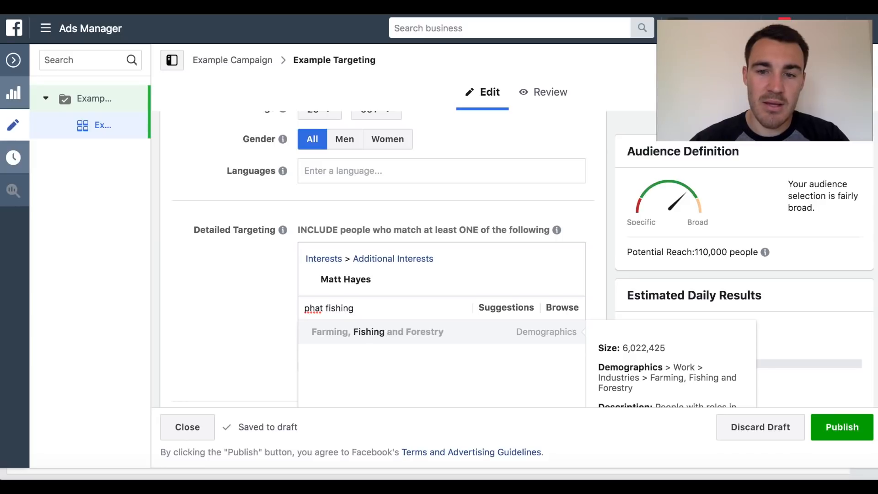
pyautogui.moveTo(382, 307); pyautogui.dragTo(295, 305)
pyautogui.press('BackSpace')
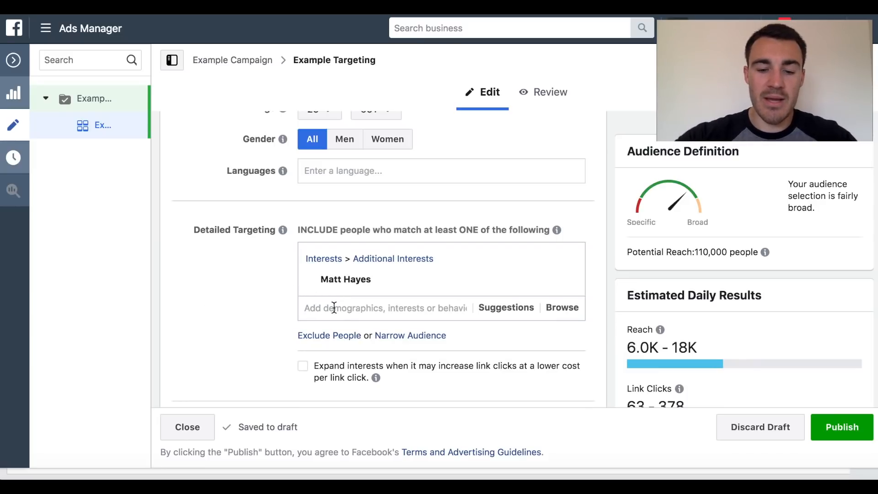
# Search the detailed targeting options for "canal" and clear the search text
pyautogui.write('canal')
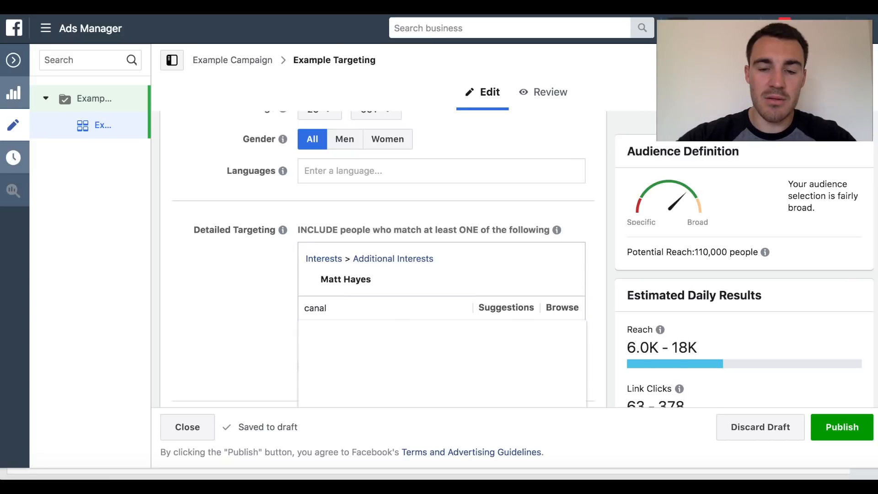
pyautogui.press('BackSpace')
pyautogui.press('BackSpace')
pyautogui.press('BackSpace')
pyautogui.press('BackSpace')
pyautogui.press('BackSpace')
pyautogui.press('BackSpace')
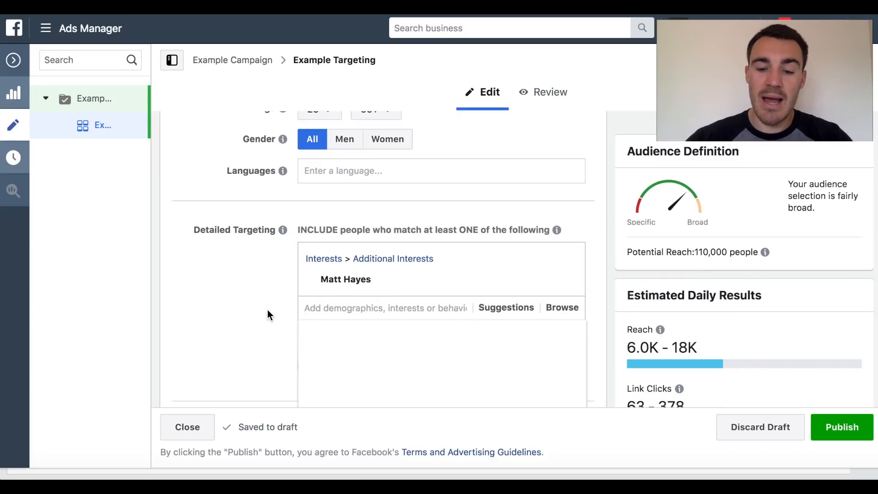
# Search the detailed targeting options for "matt hayes fishing", then clear the search text and close the suggestions
pyautogui.write('matt hayes fishing')
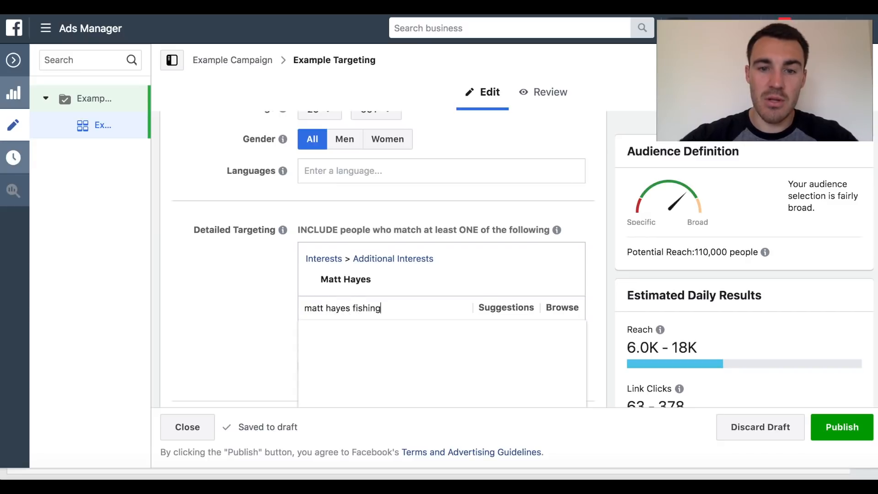
pyautogui.press('BackSpace')
pyautogui.press('BackSpace')
pyautogui.press('BackSpace')
pyautogui.press('BackSpace')
pyautogui.press('BackSpace')
pyautogui.press('BackSpace')
pyautogui.press('BackSpace')
pyautogui.press('BackSpace')
pyautogui.press('BackSpace')
pyautogui.press('BackSpace')
pyautogui.press('BackSpace')
pyautogui.press('BackSpace')
pyautogui.press('BackSpace')
pyautogui.press('BackSpace')
pyautogui.press('BackSpace')
pyautogui.press('BackSpace')
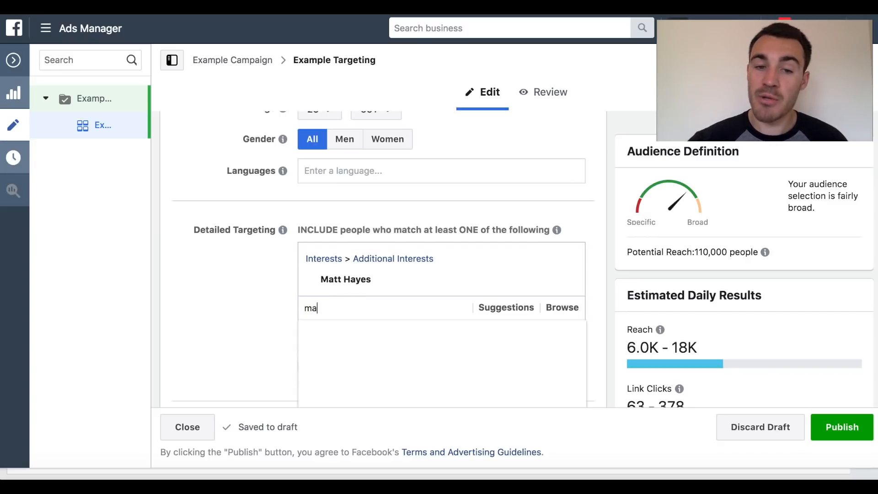
pyautogui.press('BackSpace')
pyautogui.press('BackSpace')
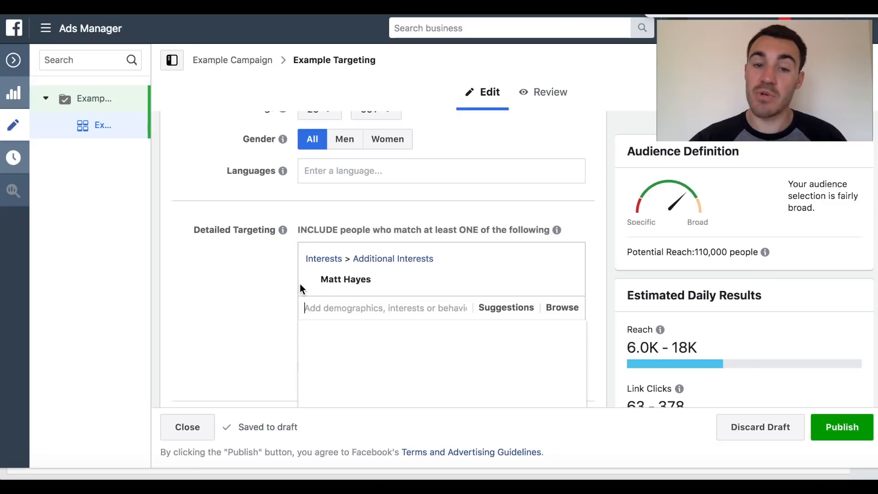
pyautogui.click(265, 291)
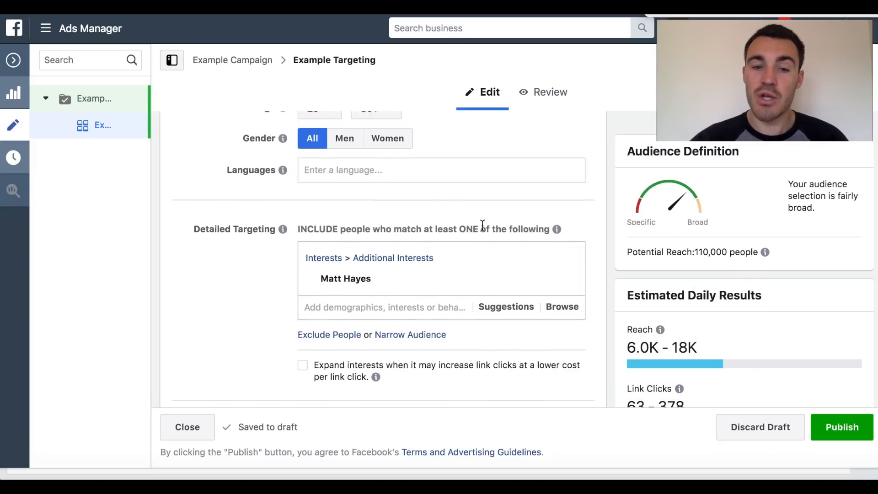
pyautogui.scroll(-1, 482, 226)
pyautogui.scroll(1, 485, 343)
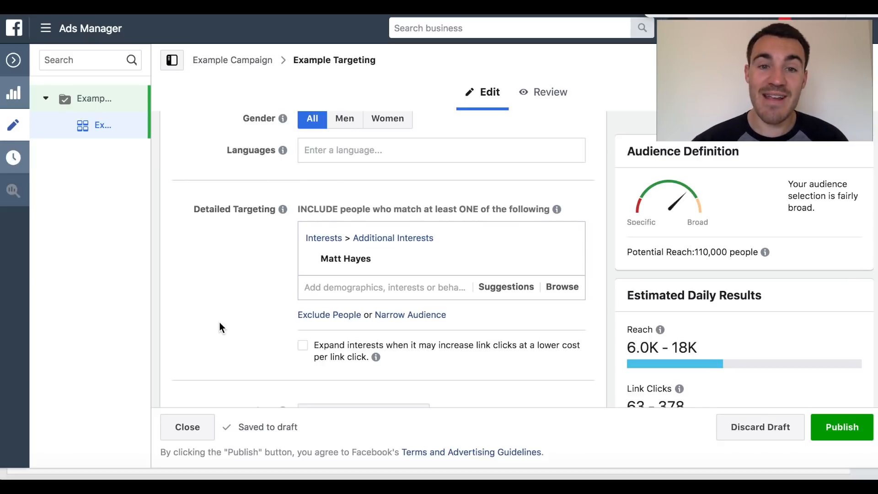
# Return to the ad sets list and duplicate the Example Targeting ad set once into its original campaign
pyautogui.click(94, 128)
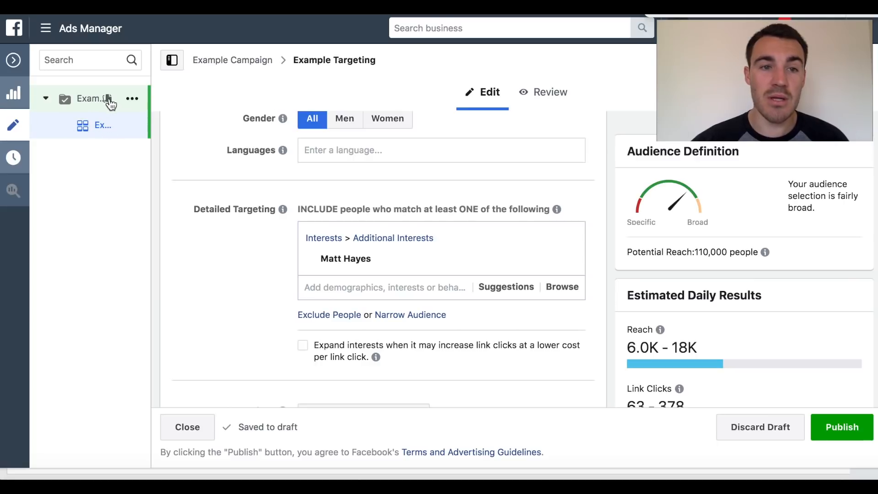
pyautogui.click(14, 60)
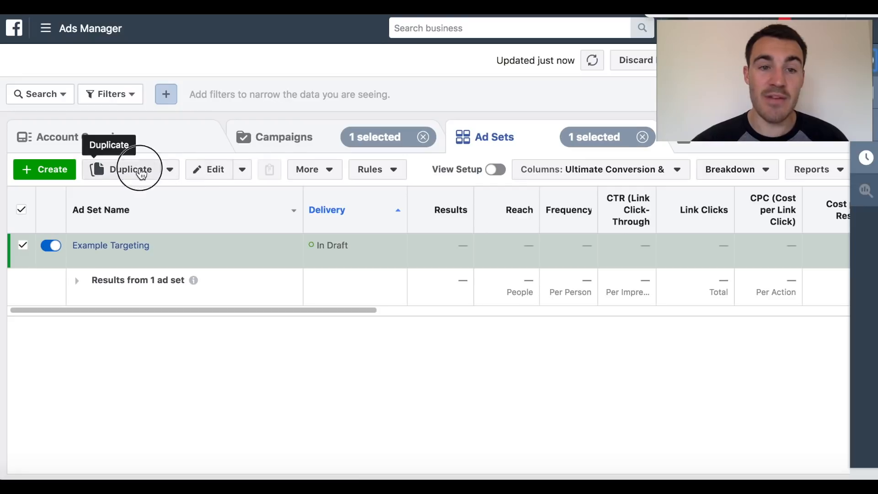
pyautogui.click(142, 171)
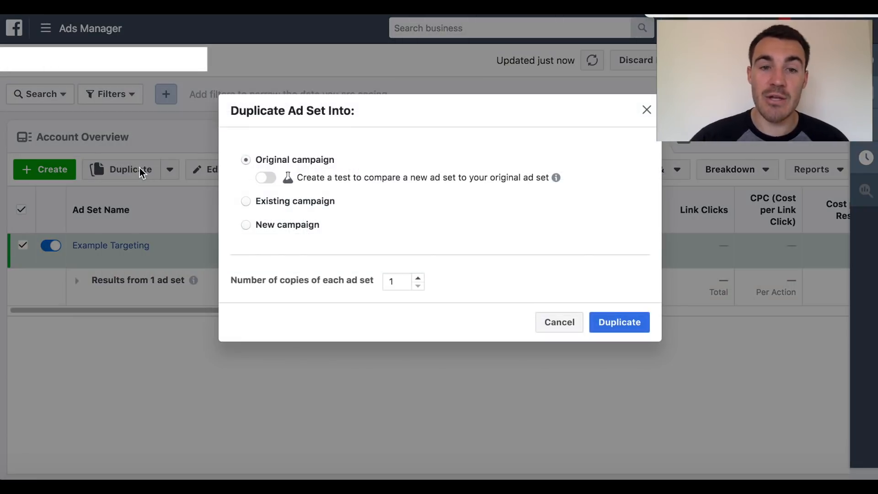
pyautogui.click(618, 325)
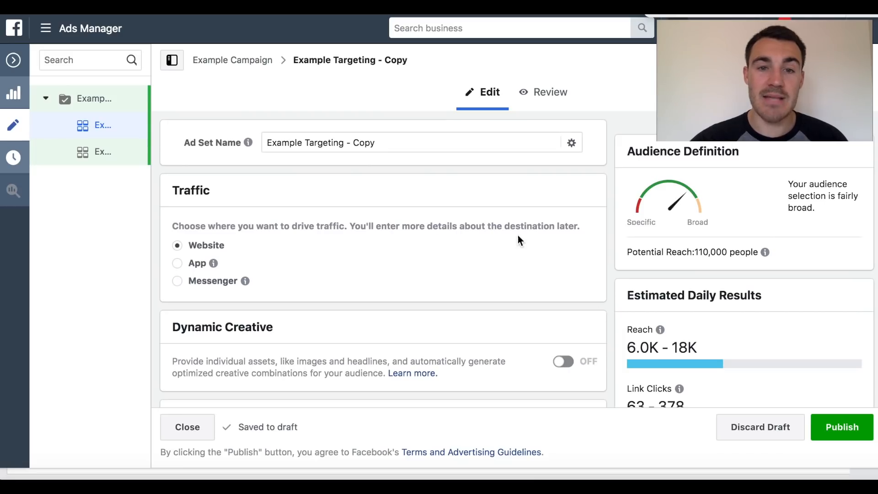
# In the copied ad set's detailed targeting, replace the Matt Hayes interest with Recreational fishing, found by searching for "fishing"
pyautogui.scroll(-15, 429, 239)
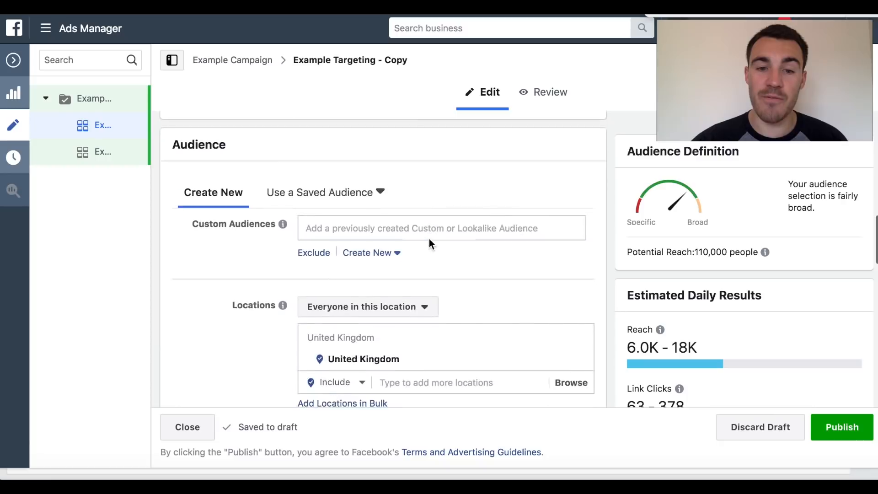
pyautogui.scroll(-4, 429, 239)
pyautogui.click(566, 257)
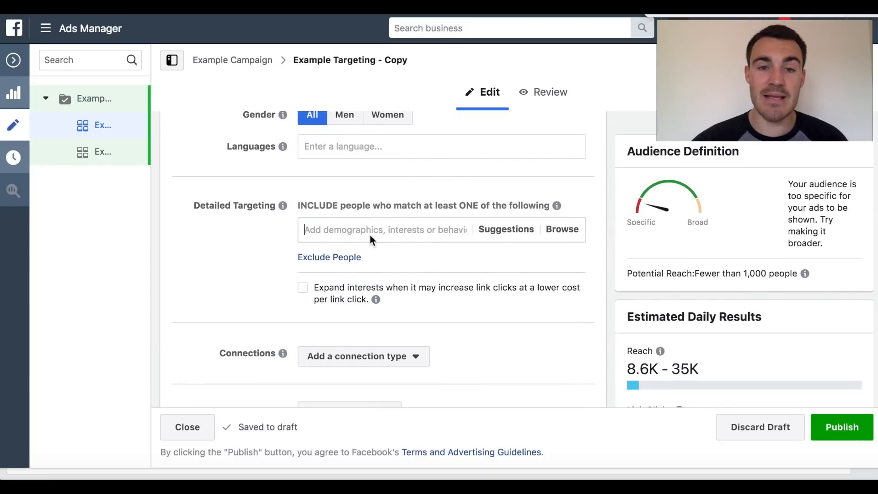
pyautogui.click(352, 238)
pyautogui.write('fishing')
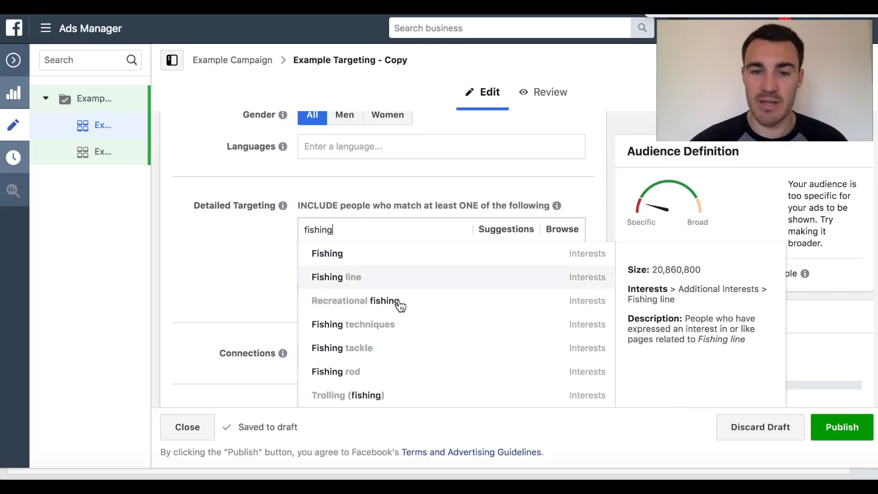
pyautogui.click(399, 304)
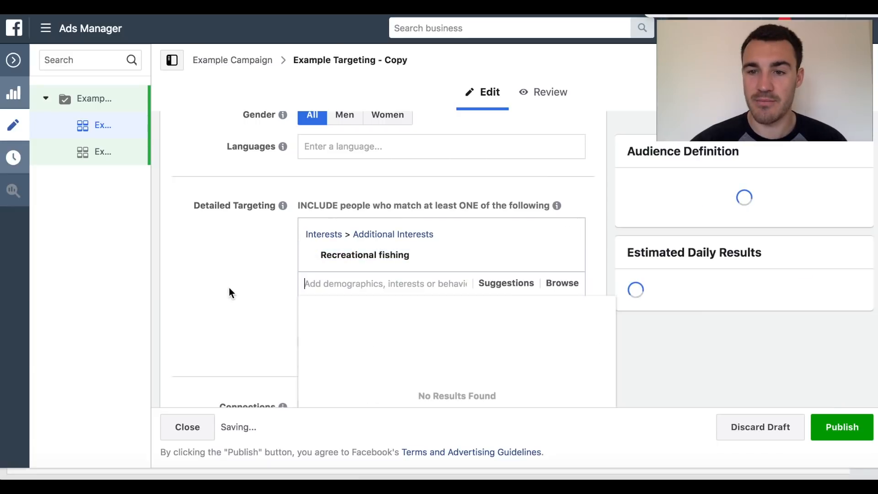
pyautogui.click(229, 289)
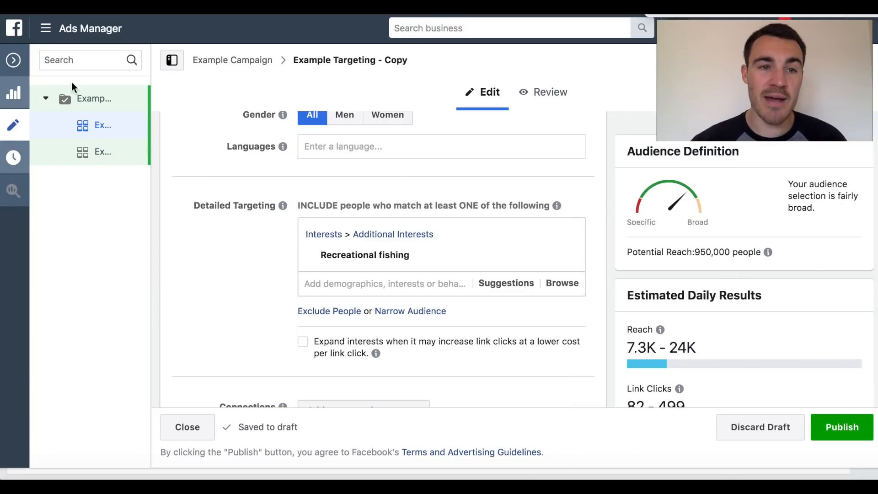
# Close the ad set editor and deselect Example Targeting - Copy in the ad sets list
pyautogui.click(16, 62)
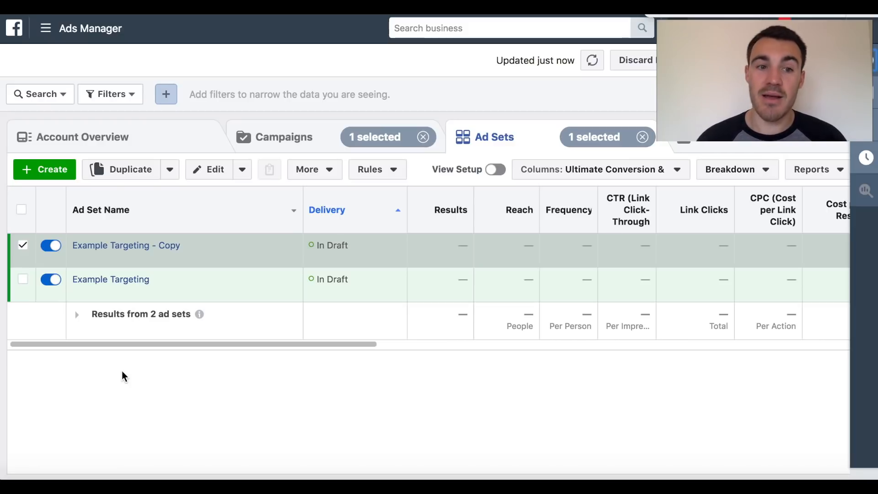
pyautogui.click(23, 245)
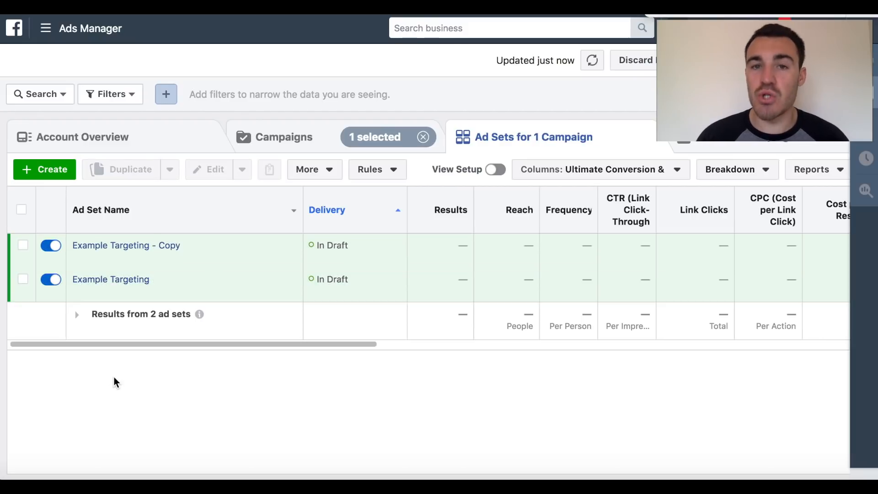